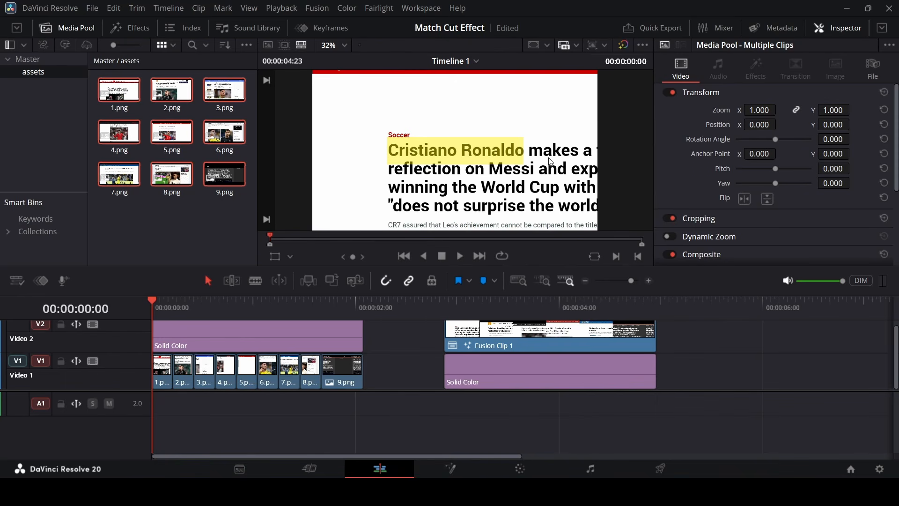
Step: Create a new empty timeline named Timeline 2 in the Master bin, using the project settings
click(196, 240)
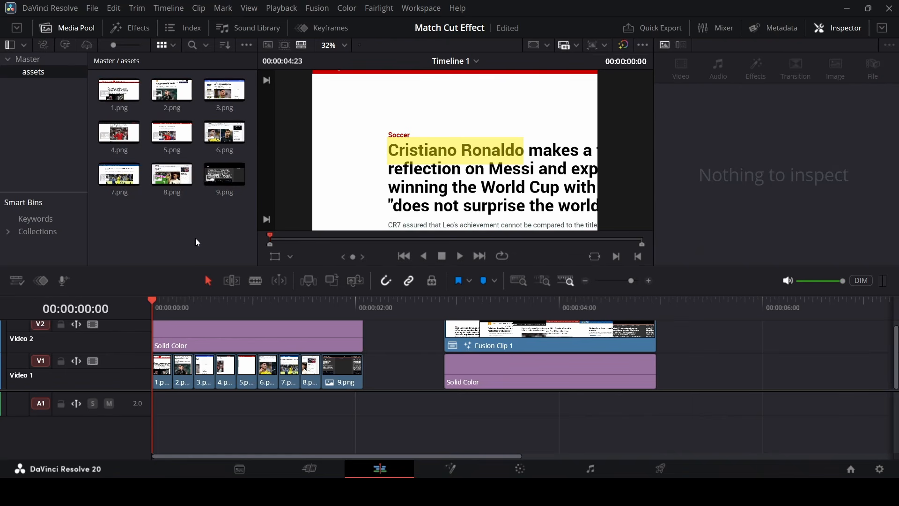
click(52, 61)
right_click(171, 129)
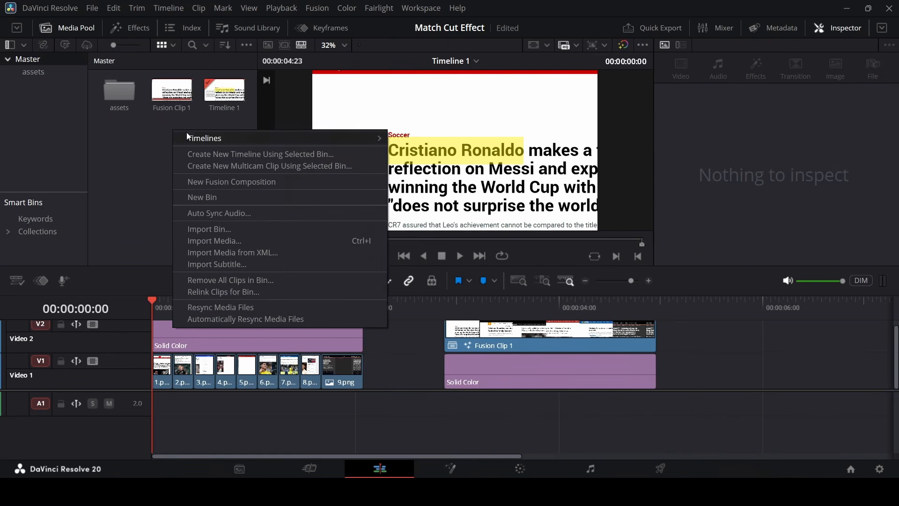
mouse_move(231, 137)
click(412, 138)
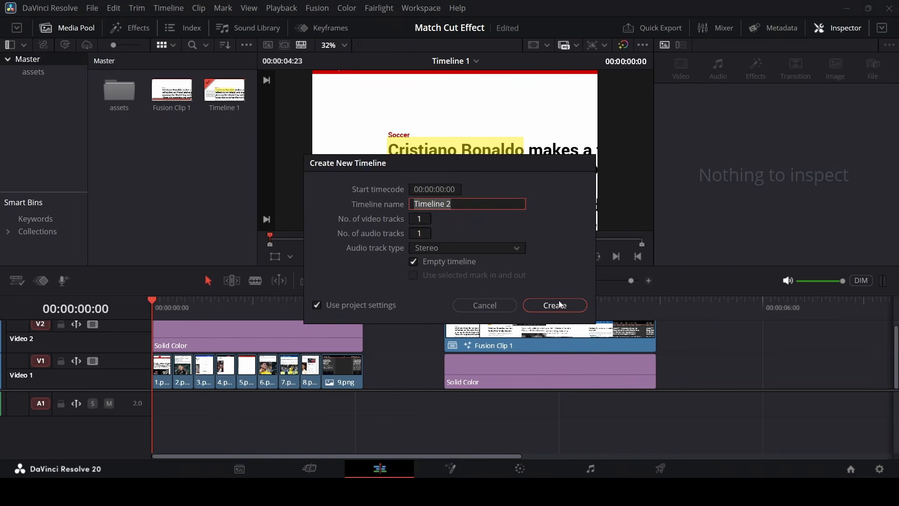
click(560, 306)
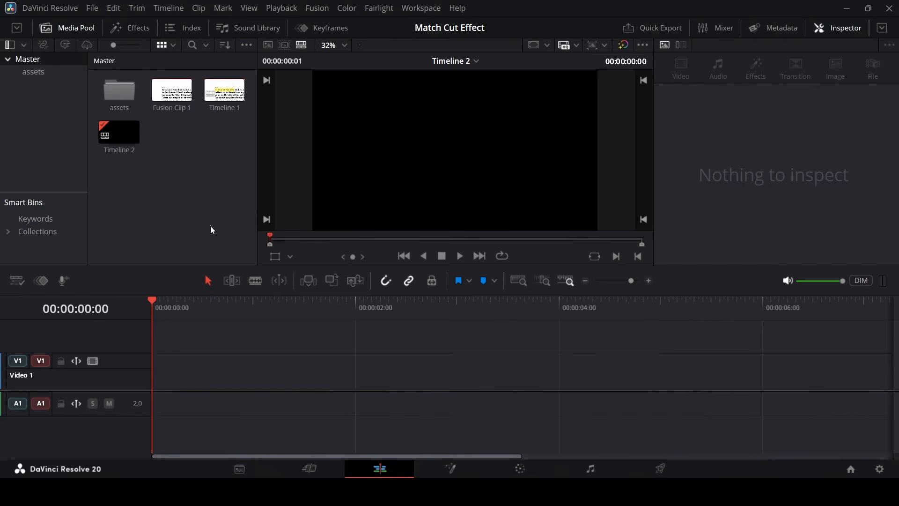
Step: Add a Solid Color generator to the start of the Video 1 track
click(120, 28)
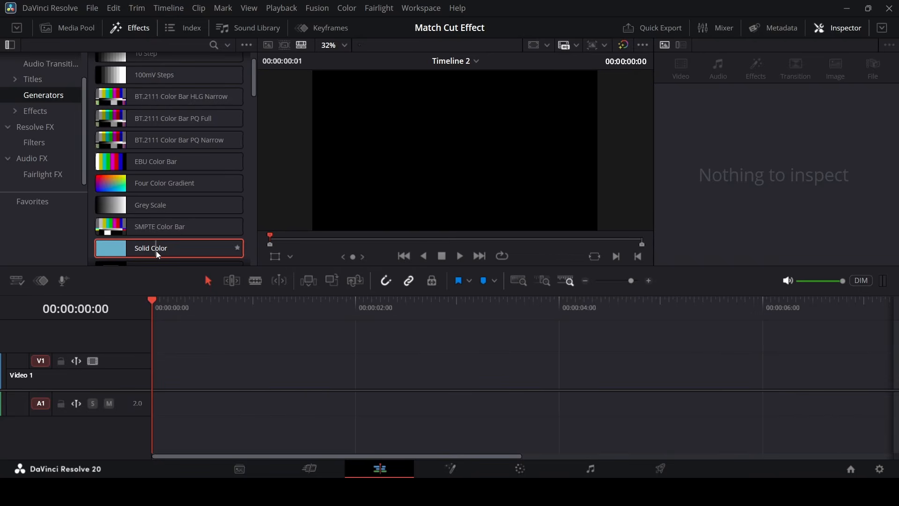
drag(156, 251, 237, 412)
drag(276, 375, 195, 375)
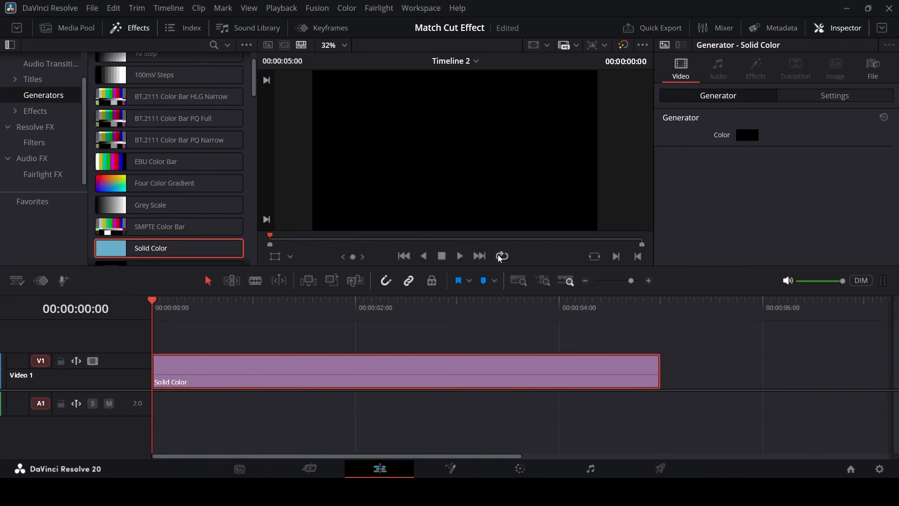
Step: Set the solid color generator's color to bright yellow, #fef600
click(747, 135)
drag(530, 176, 532, 154)
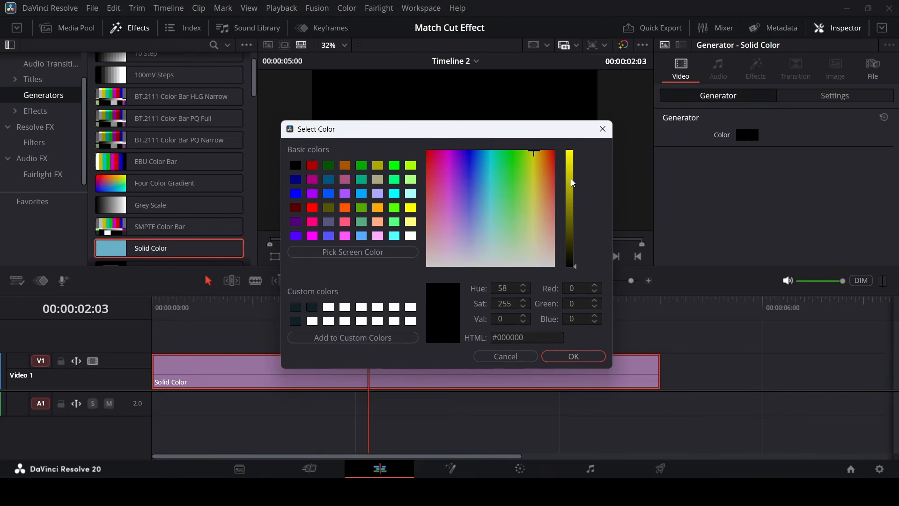
drag(573, 182, 574, 154)
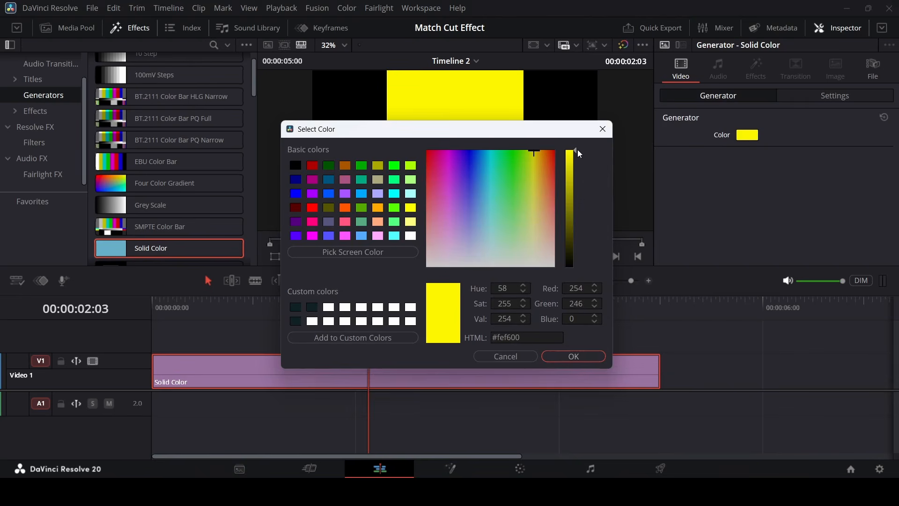
click(580, 357)
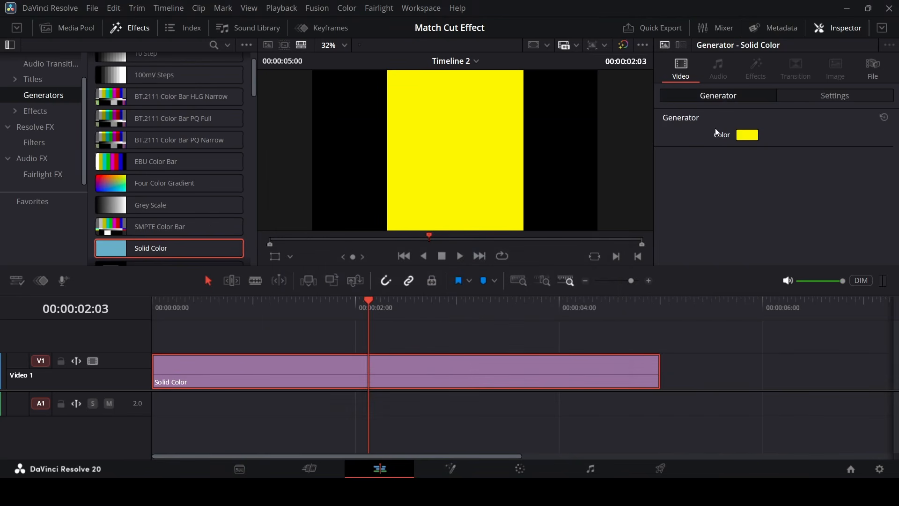
Step: Set the solid color clip's Crop Top to 400 and Crop Bottom to 300
click(796, 94)
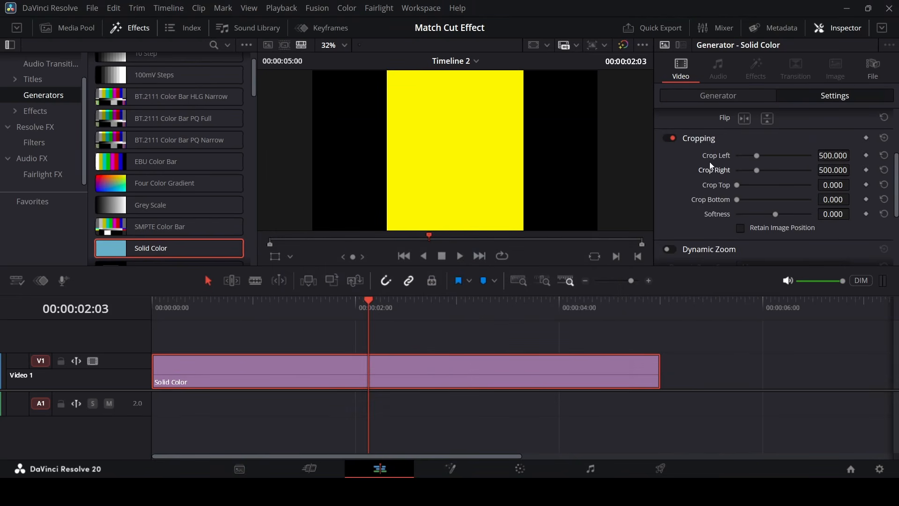
drag(832, 185, 832, 185)
click(822, 191)
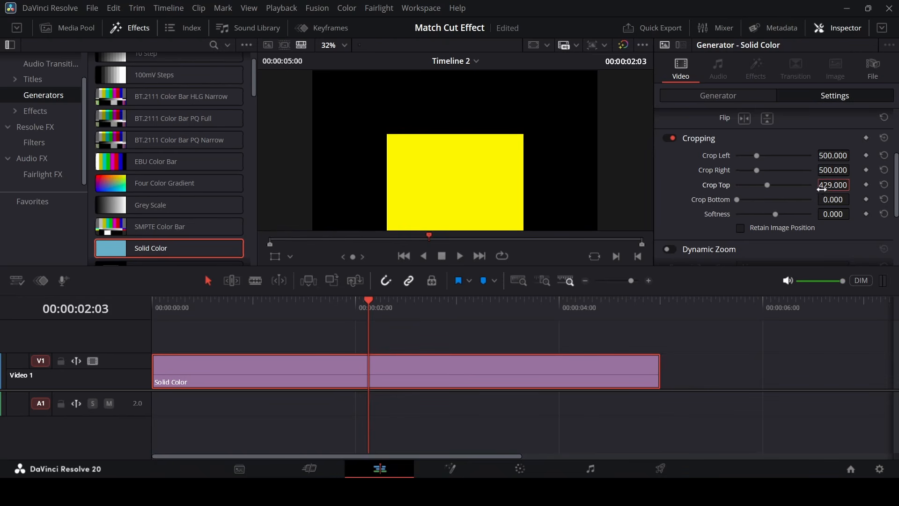
text(400)
key(Return)
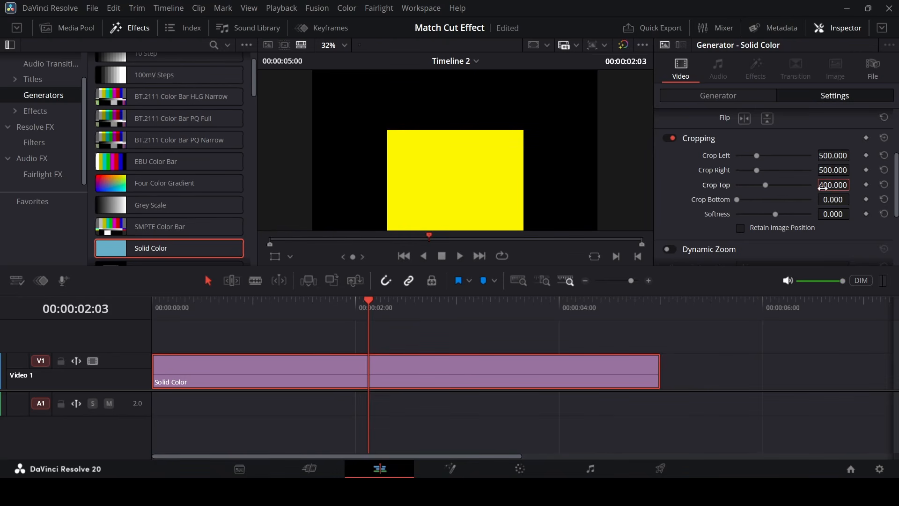
click(836, 199)
text(300)
key(Return)
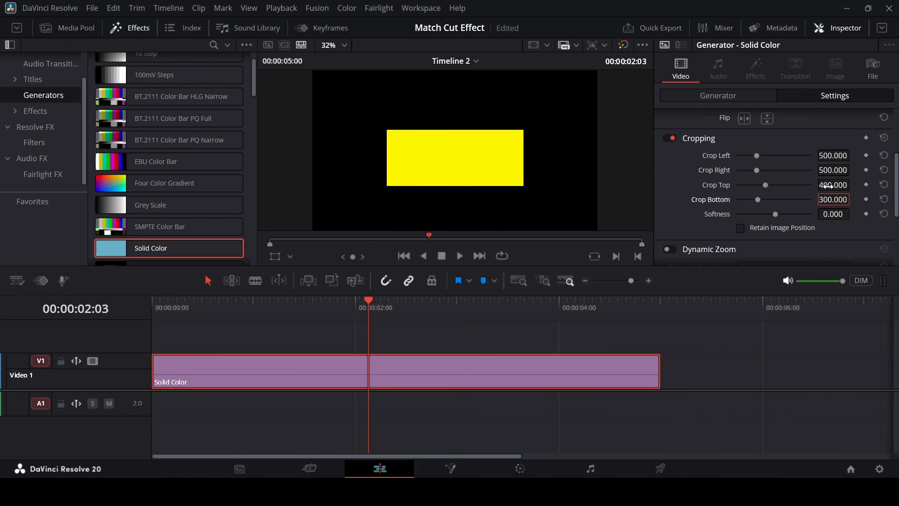
Step: Set the solid color clip's Crop Top to 500 and Crop Bottom to 400
click(827, 185)
text(500)
key(Return)
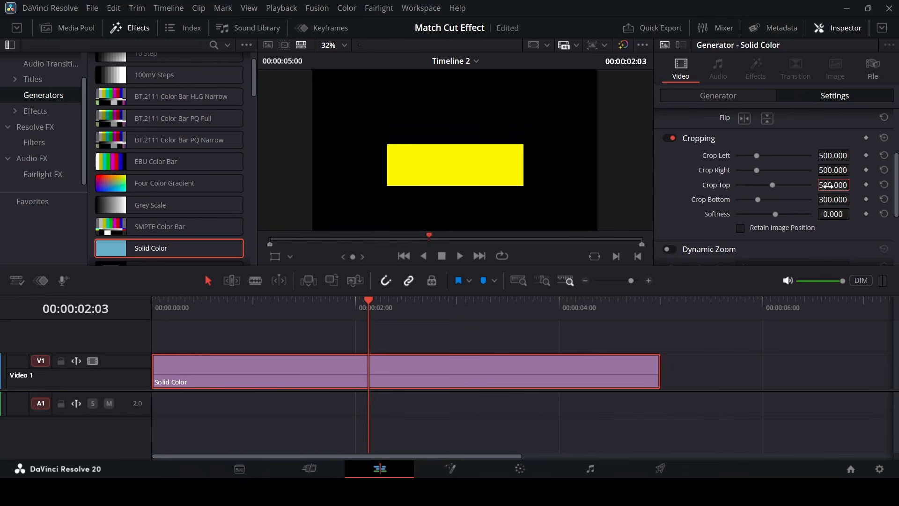
click(833, 199)
text(5)
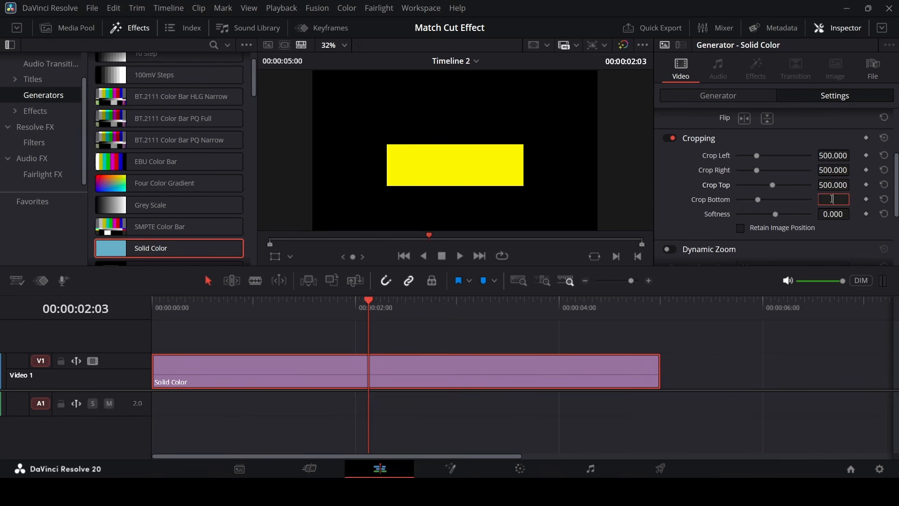
key(Return)
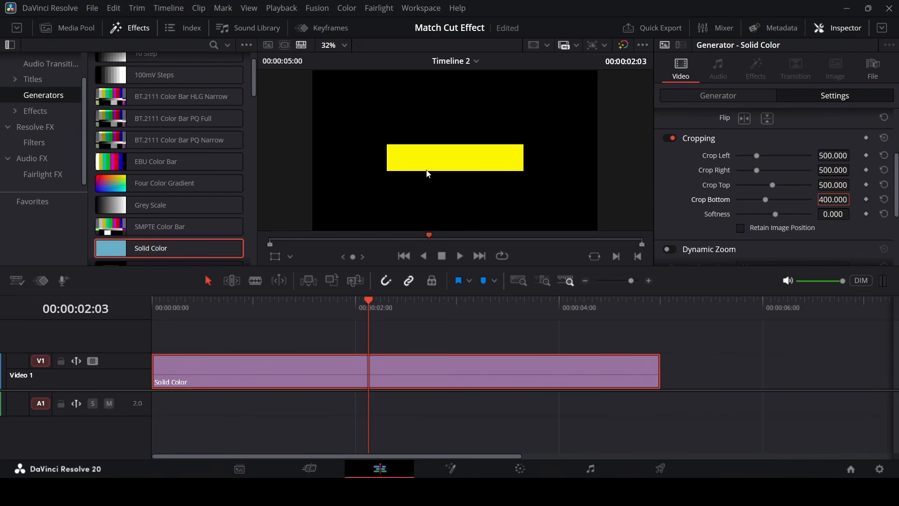
Step: Move the yellow rectangle up by setting the solid color clip's Position Y to 60
click(498, 351)
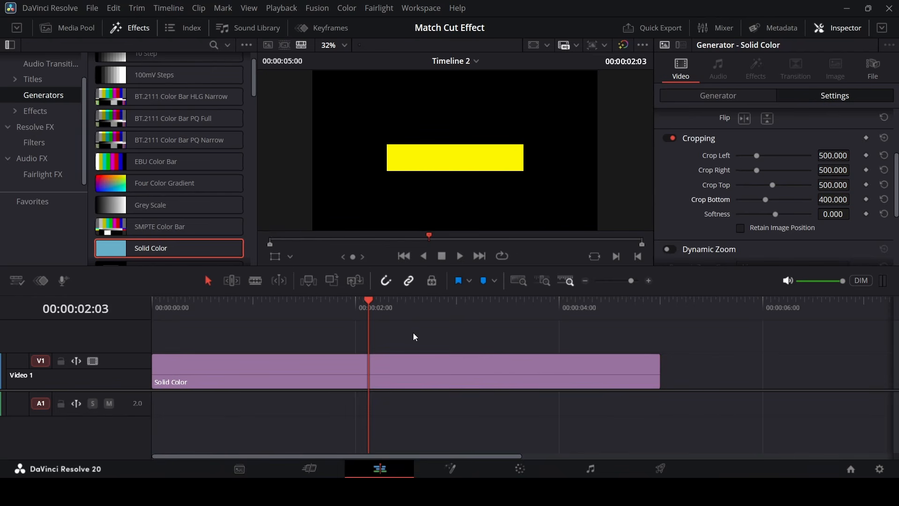
scroll(469, 140, down, 4)
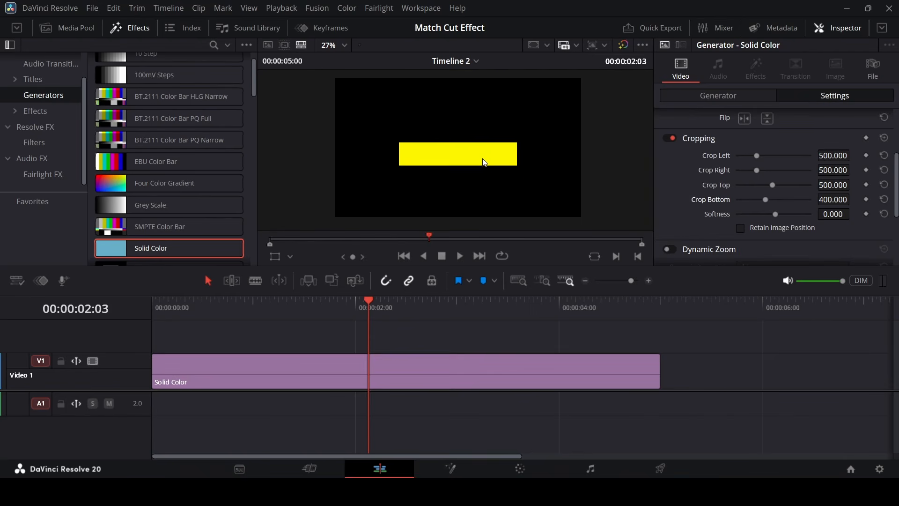
click(526, 369)
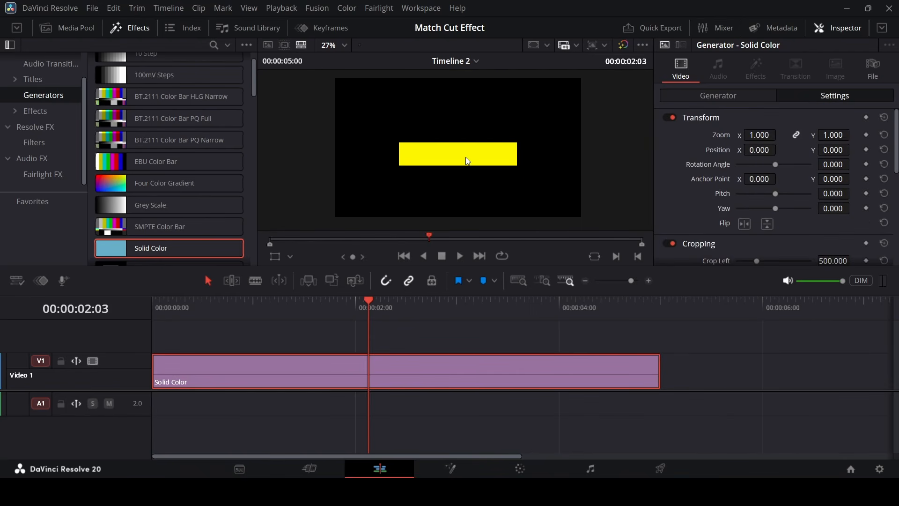
click(534, 46)
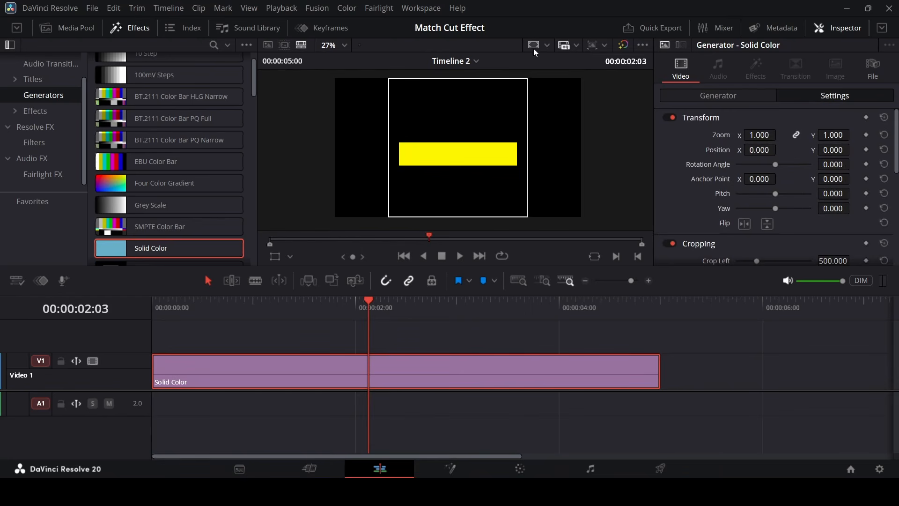
drag(832, 149, 858, 149)
click(569, 344)
Step: Lower the solid color clip's composite opacity to 50
click(547, 372)
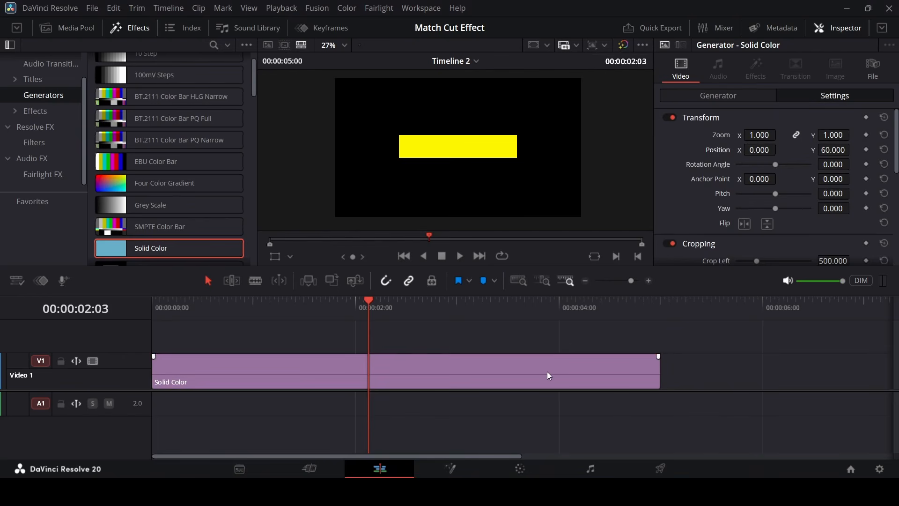
scroll(764, 175, down, 2)
scroll(764, 175, down, 5)
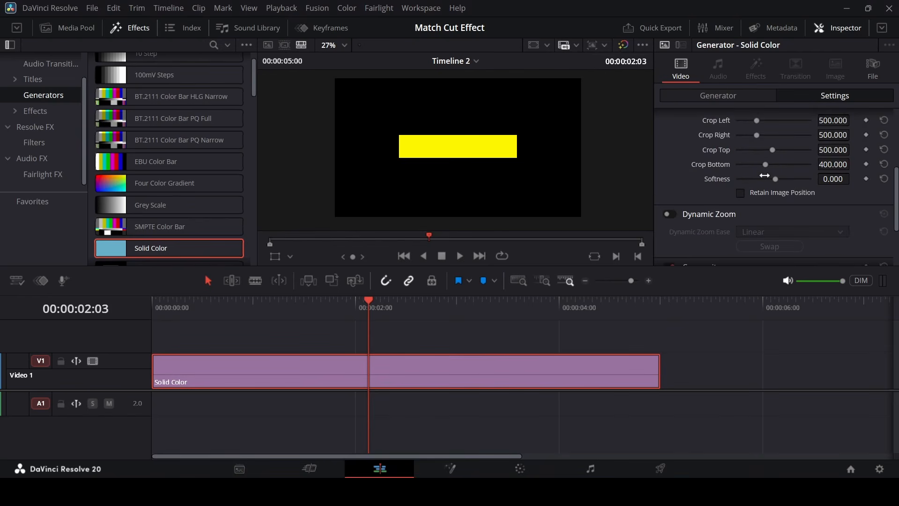
click(837, 218)
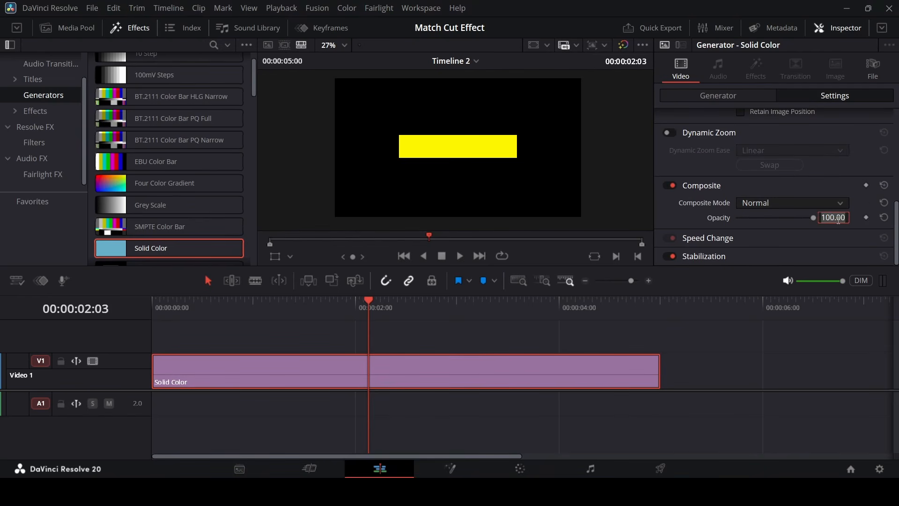
text(50)
key(Return)
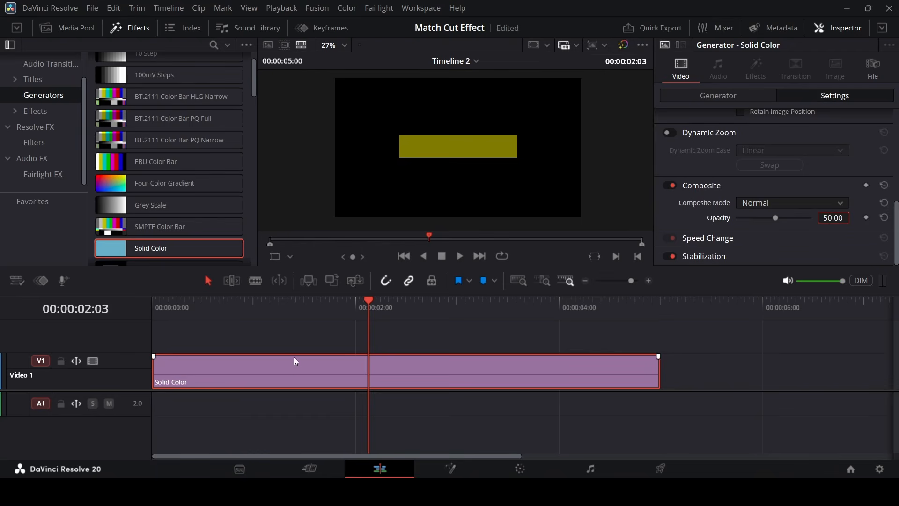
Step: Move the solid color clip up to Video 2 and place 1.png from the assets bin at the start of Video 1
drag(294, 360, 289, 349)
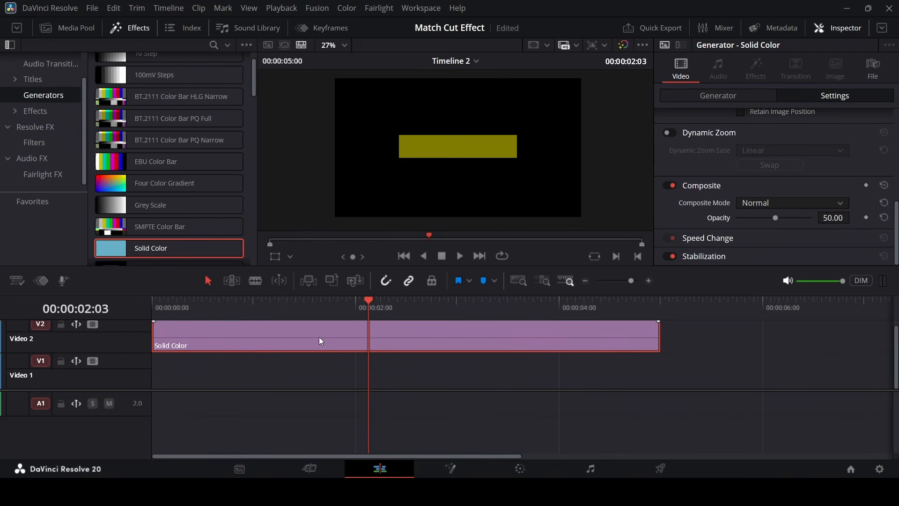
click(82, 30)
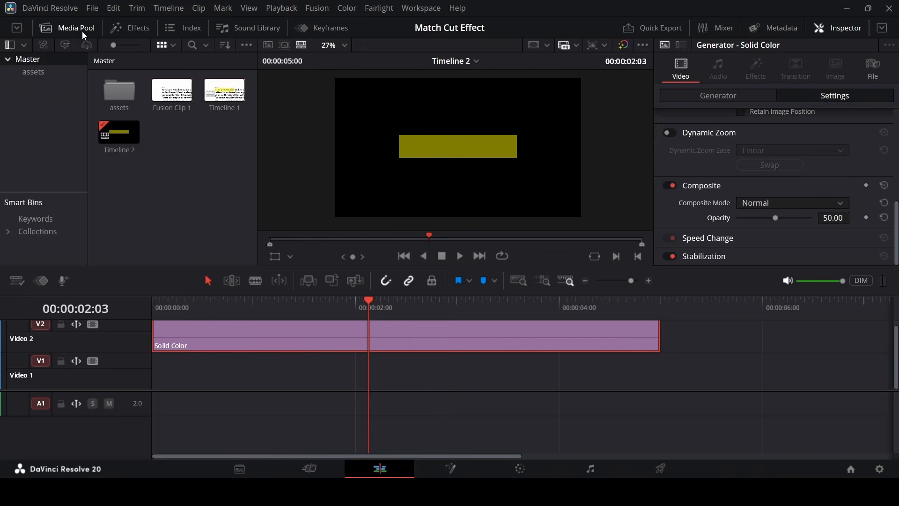
click(120, 101)
double_click(117, 96)
drag(119, 91, 410, 380)
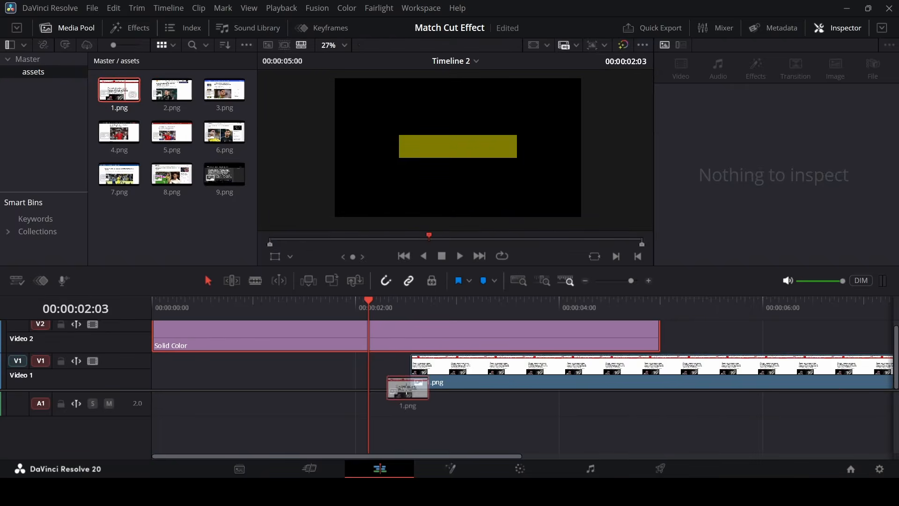
drag(470, 378, 115, 383)
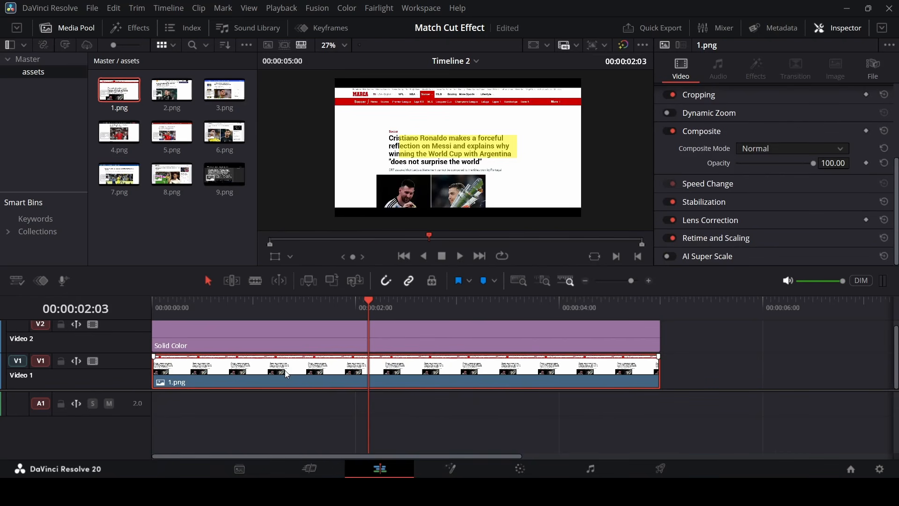
Step: Fit the name Cristiano Ronaldo in 1.png under the yellow highlight with Zoom 1.930, Position X 604 and Position Y -151
scroll(752, 110, up, 4)
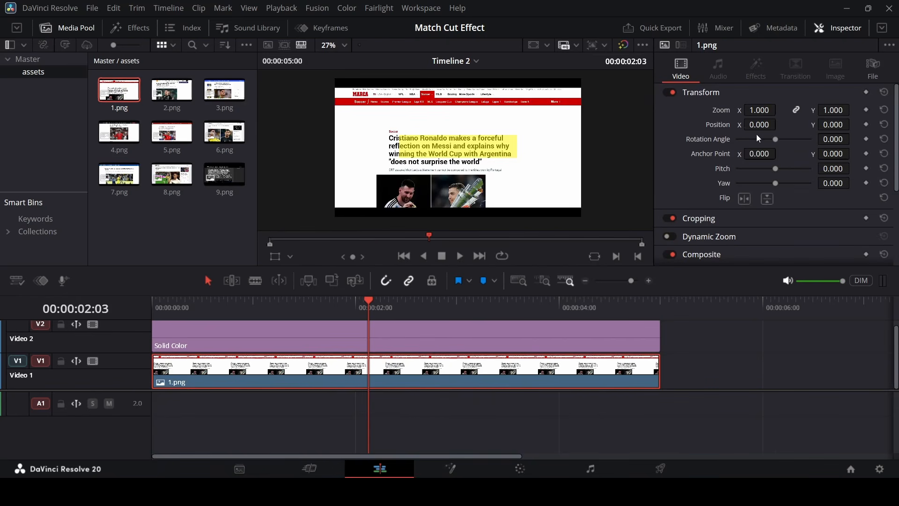
drag(750, 109, 828, 123)
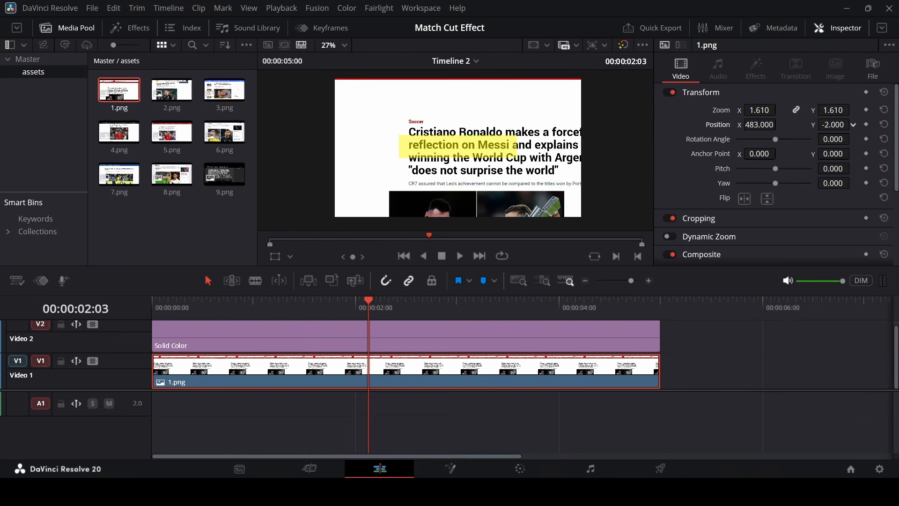
mouse_move(833, 125)
mouse_down()
mouse_move(810, 125)
mouse_move(836, 126)
mouse_up()
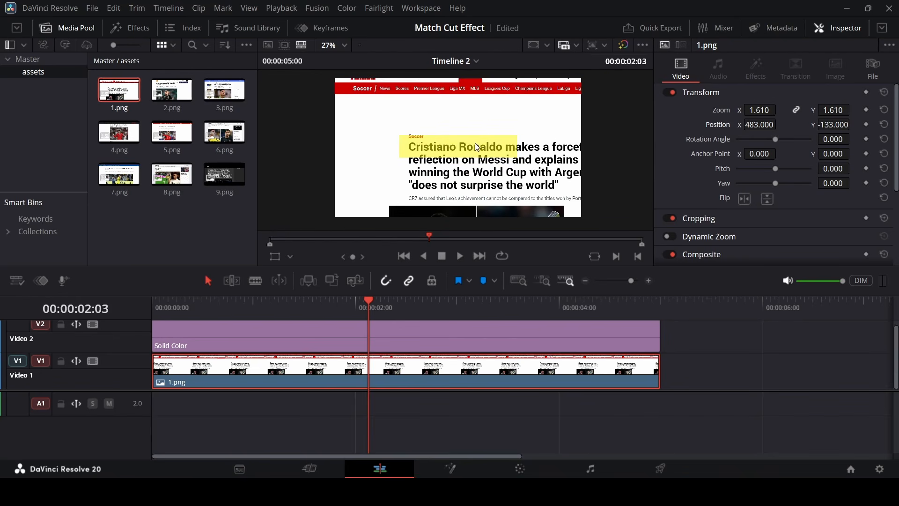
drag(753, 110, 851, 124)
drag(777, 110, 778, 125)
drag(852, 125, 853, 123)
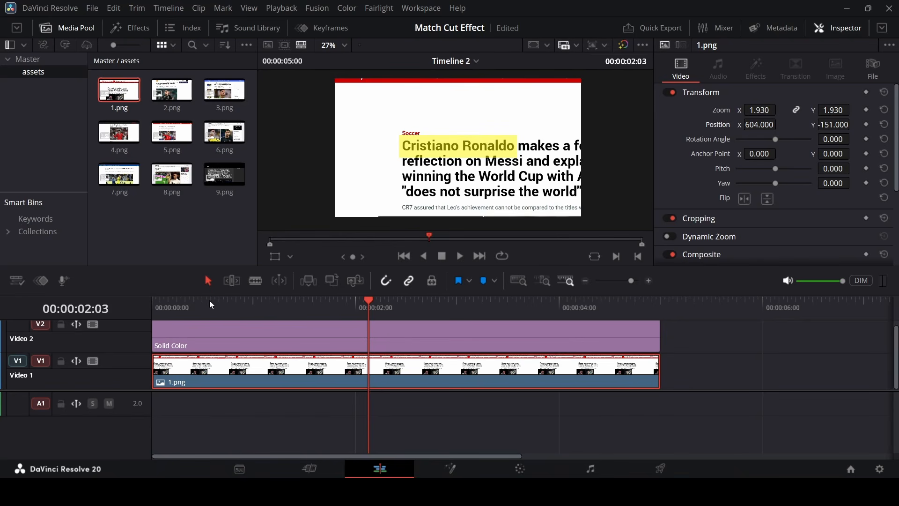
Step: Save the project and trim the end of 1.png to 00:00:00:05 on the timeline
drag(201, 302, 136, 304)
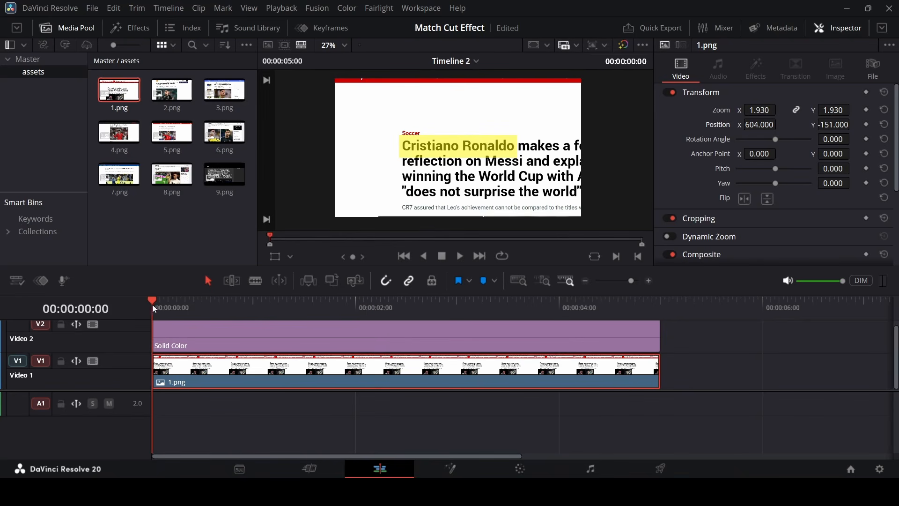
key(ctrl+s)
key(space)
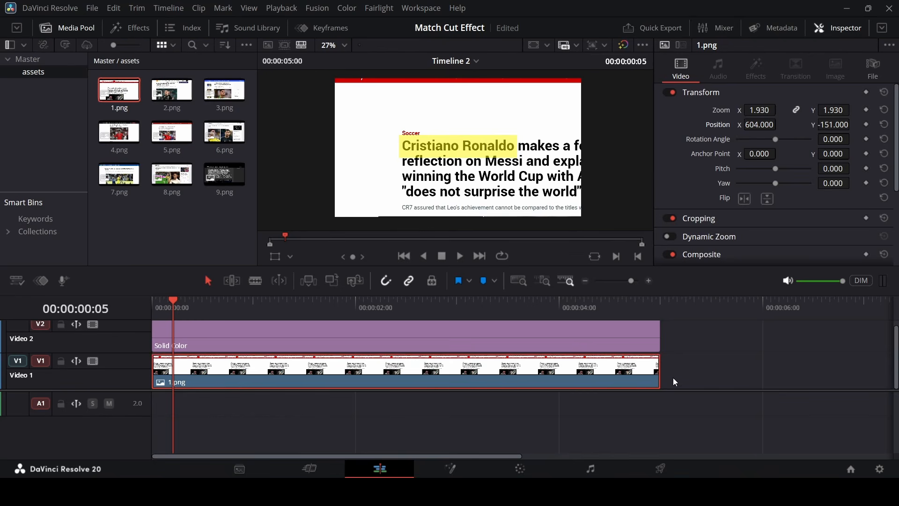
drag(659, 381, 169, 385)
Step: Place 2.png on Video 1 directly after the trimmed 1.png clip
click(172, 90)
drag(172, 90, 230, 377)
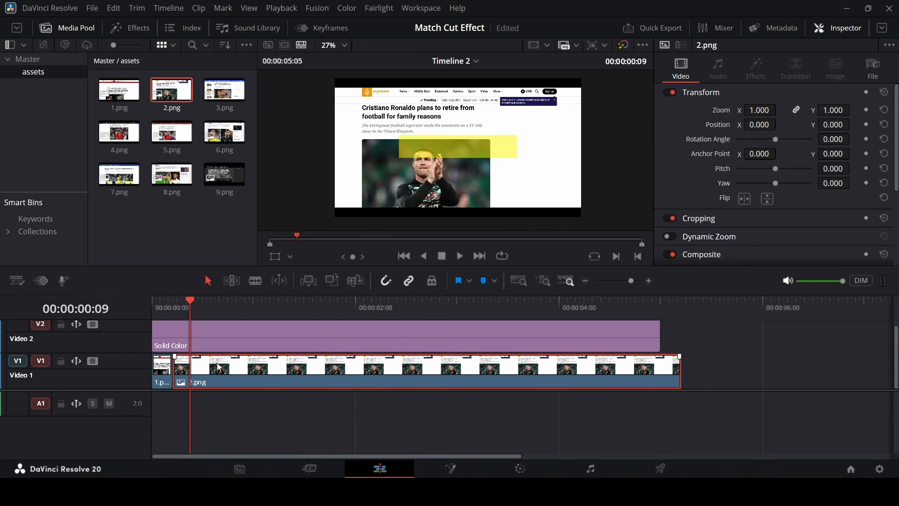
Step: Fit the name in 2.png under the highlight with Zoom 2.160, Position X 1167, Y -775 and Rotation Angle -0.200, and trim its end to 00:00:00:10
drag(754, 107, 784, 124)
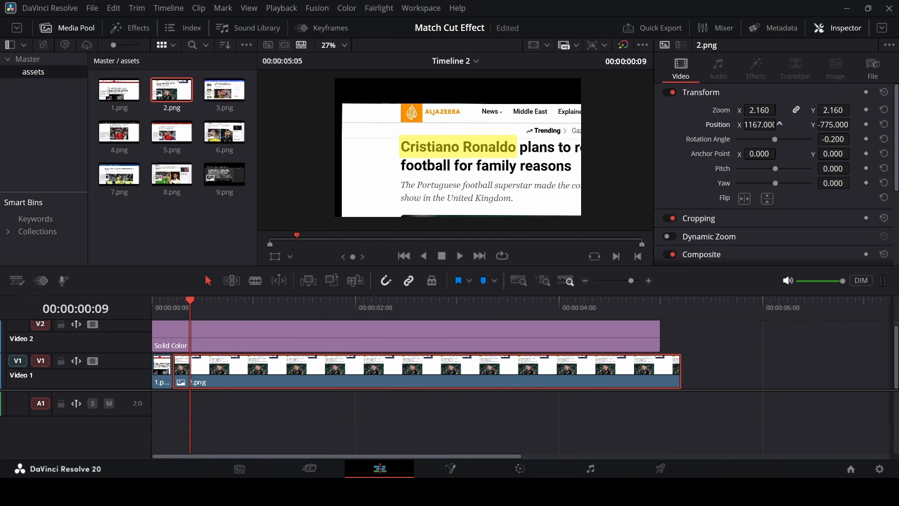
click(171, 307)
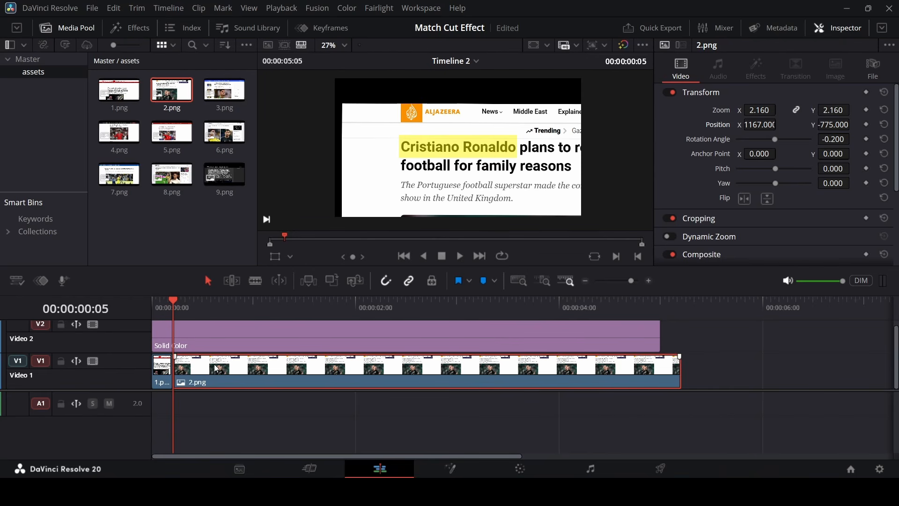
key(Right)
key(Right)
key(Right)
key(Right)
key(Right)
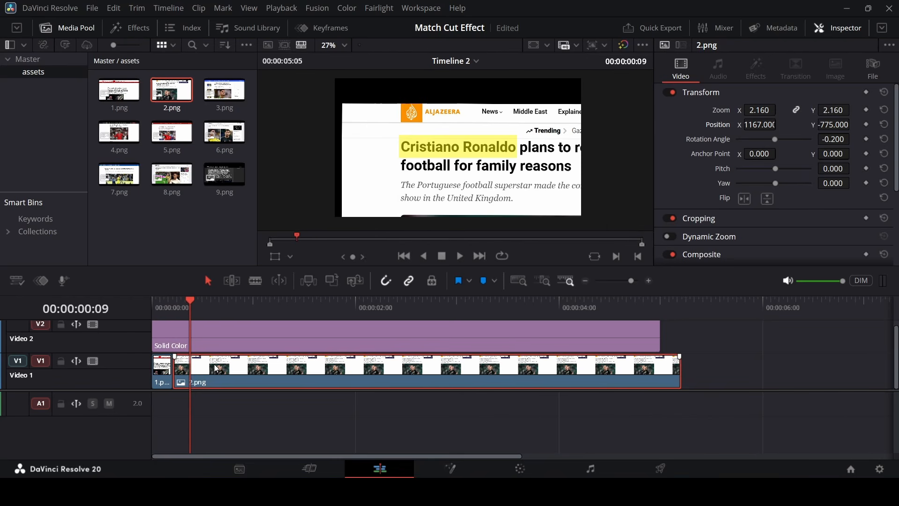
drag(678, 373, 193, 373)
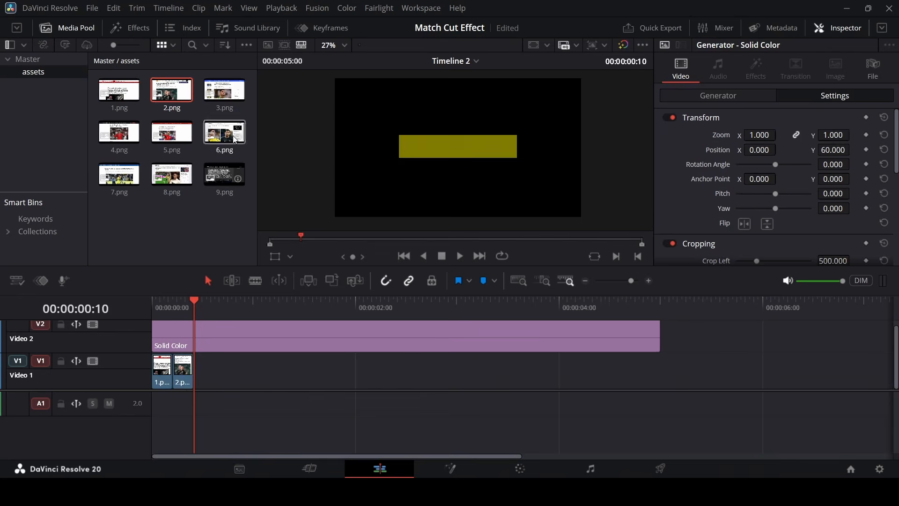
Step: Place 3.png through 8.png back to back on Video 1, with 3.png to 7.png aligned to the highlight and trimmed to about five frames each
drag(224, 91, 267, 304)
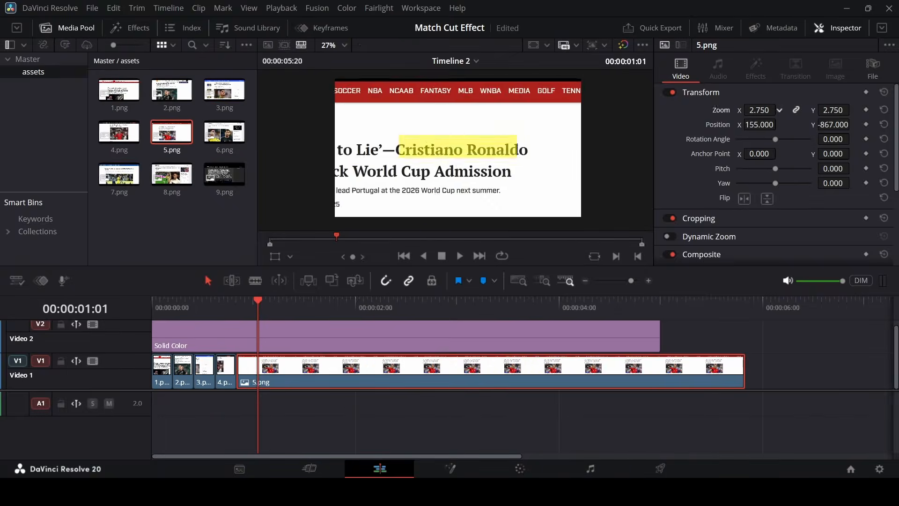
drag(236, 377, 307, 379)
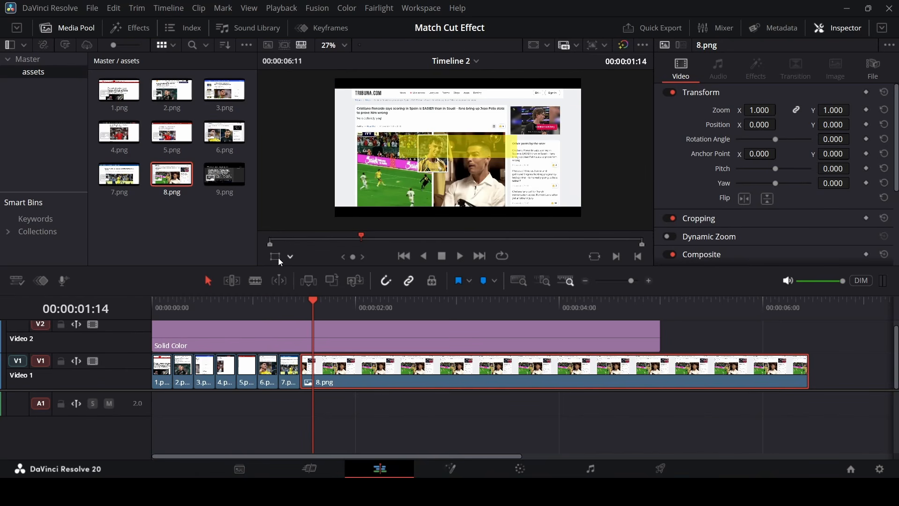
Step: Scale and move 8.png and the added 9.png with the on-screen transform handles so the name sits under the yellow highlight
click(279, 258)
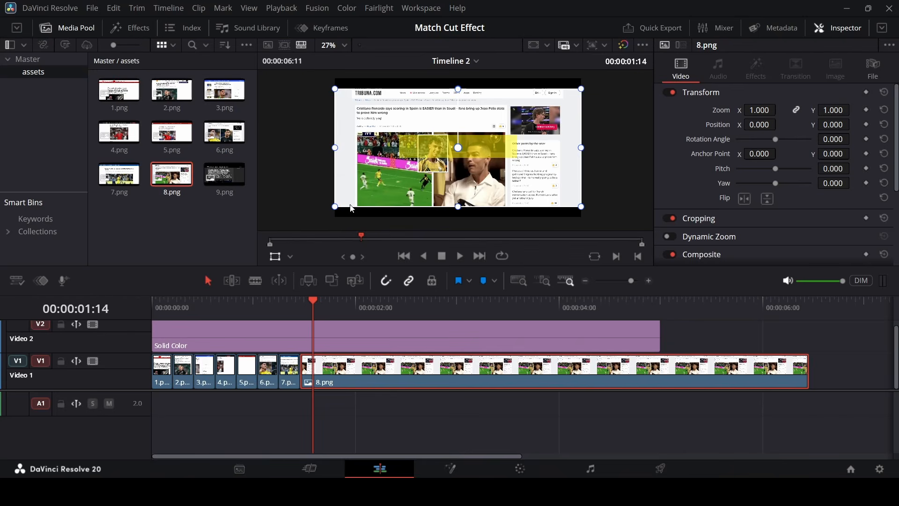
drag(334, 206, 257, 215)
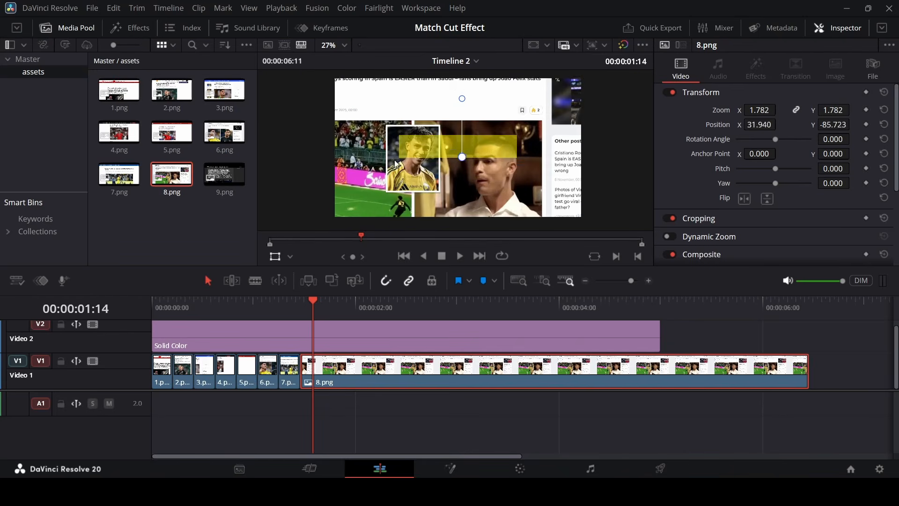
drag(395, 163, 246, 104)
drag(302, 92, 414, 120)
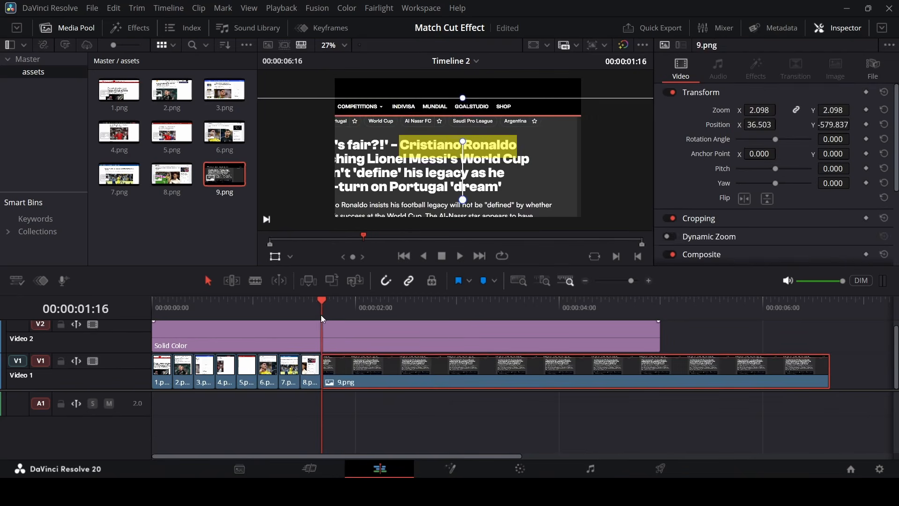
Step: Trim the ends of 9.png and the solid color clip to 00:00:02:02
drag(828, 370, 421, 376)
click(323, 310)
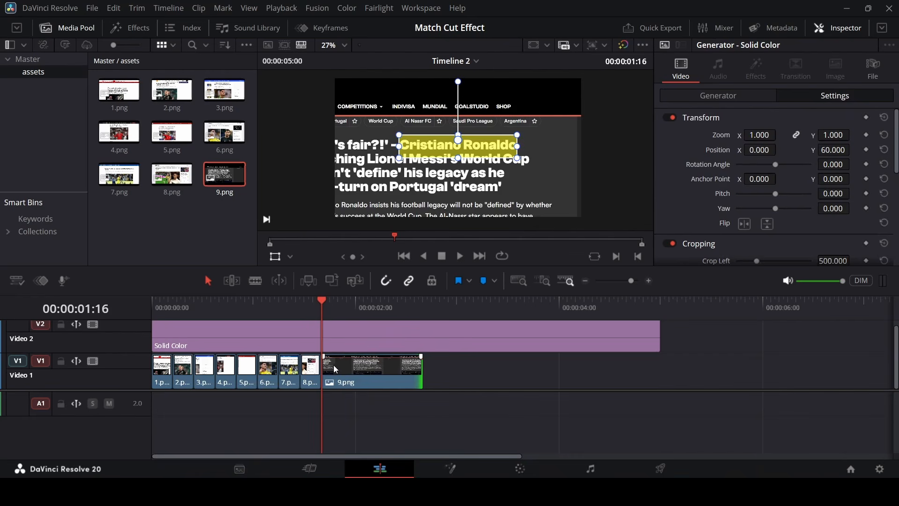
click(346, 365)
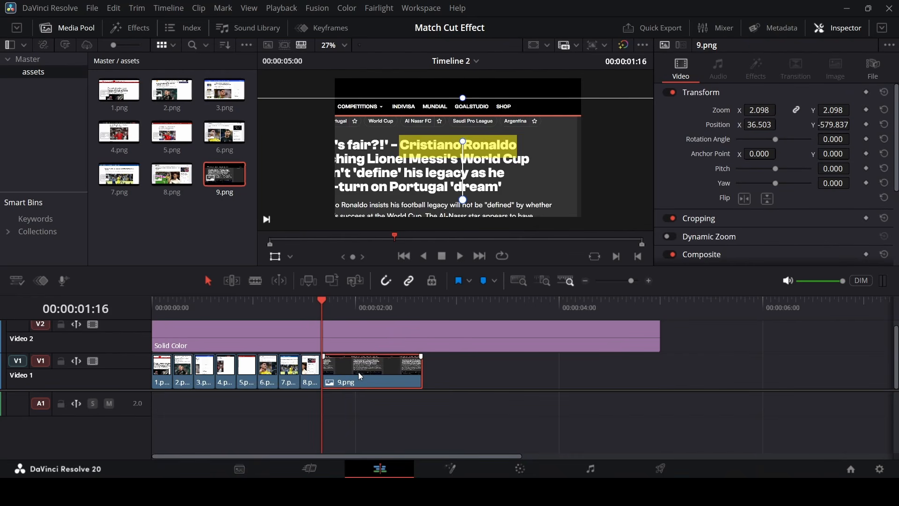
key(space)
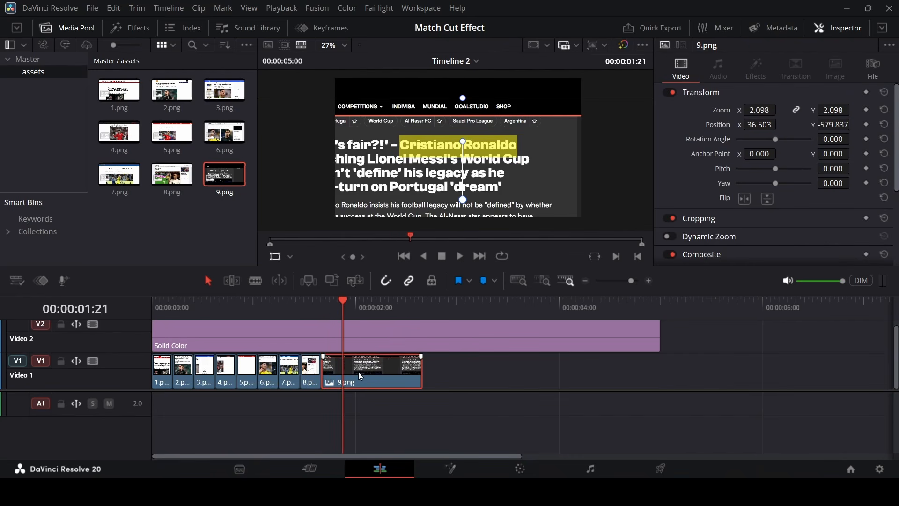
click(417, 373)
drag(417, 373, 363, 373)
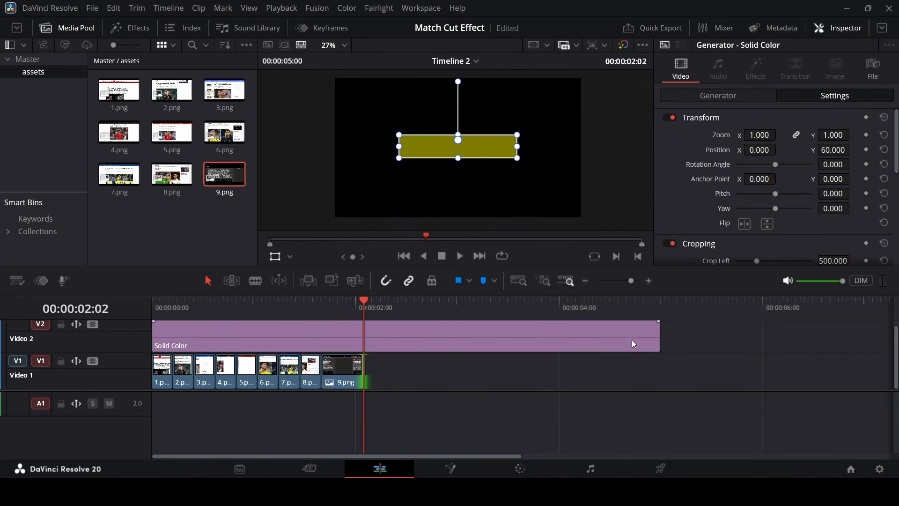
click(636, 341)
drag(659, 338, 363, 338)
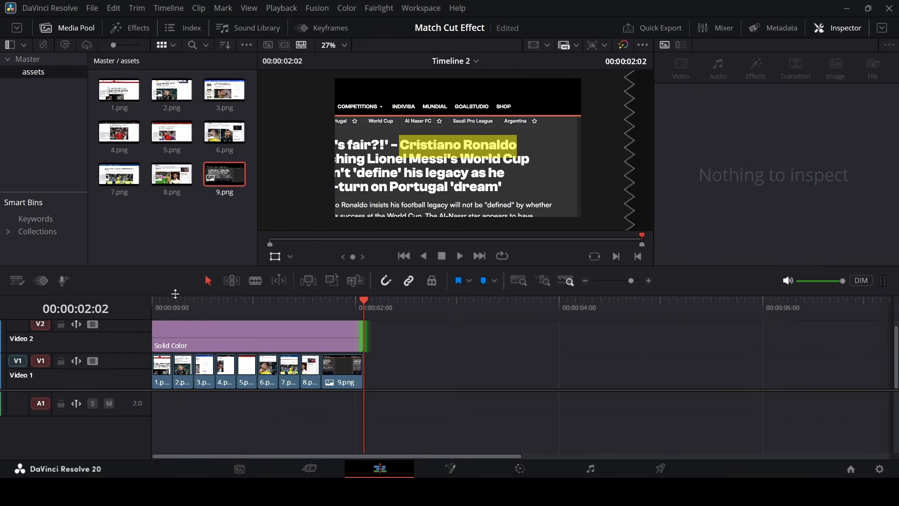
Step: Play the sequence from the start to check the match cut, and return to the first frame
key(Home)
click(346, 337)
key(space)
key(Home)
Step: Copy all nine image clips on Video 1 to the empty area after the original sequence
drag(161, 411, 333, 369)
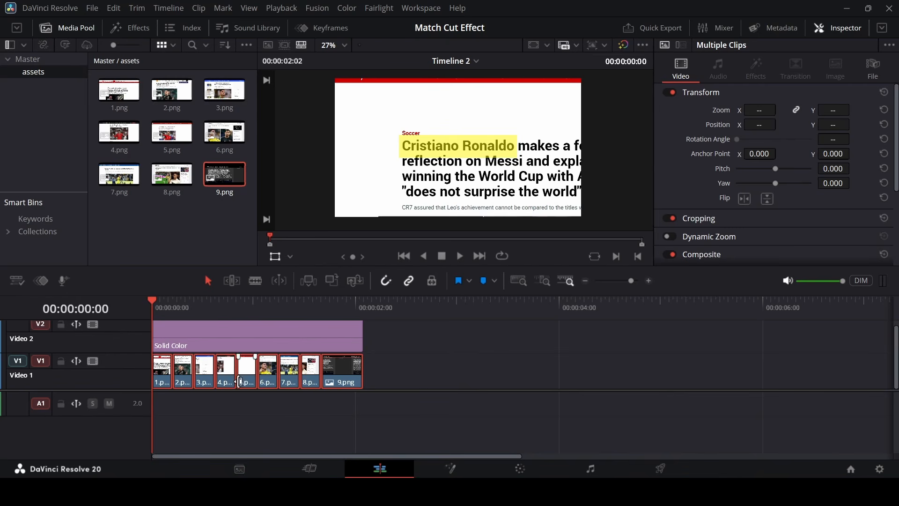
drag(326, 412, 160, 370)
alt+drag(166, 376, 428, 377)
Step: Combine the nine copied image clips into a new Fusion clip
click(457, 421)
drag(398, 420, 653, 359)
right_click(427, 374)
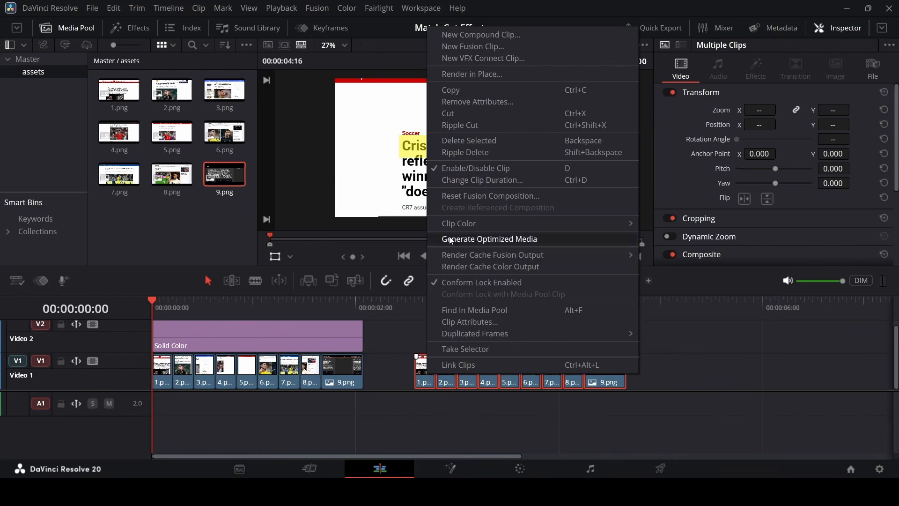
click(490, 46)
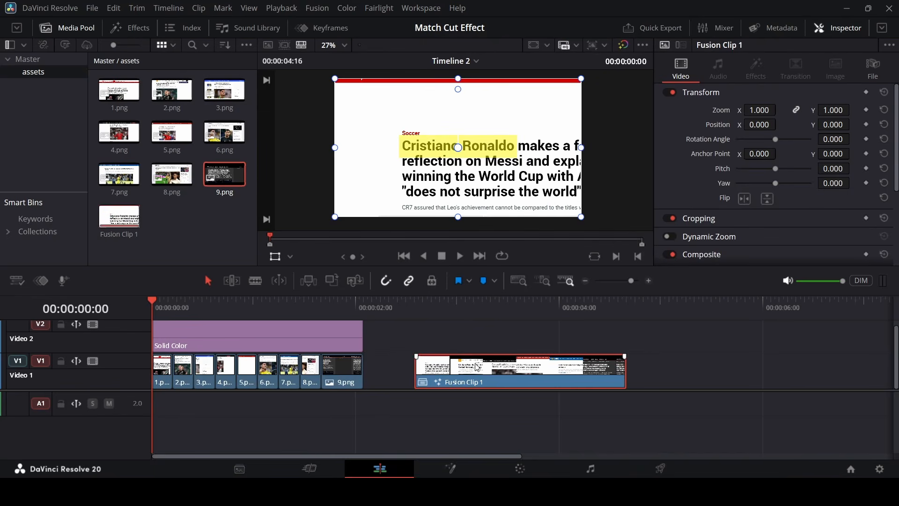
Step: Open the new Fusion clip in the Fusion page and play through its headline images
right_click(476, 367)
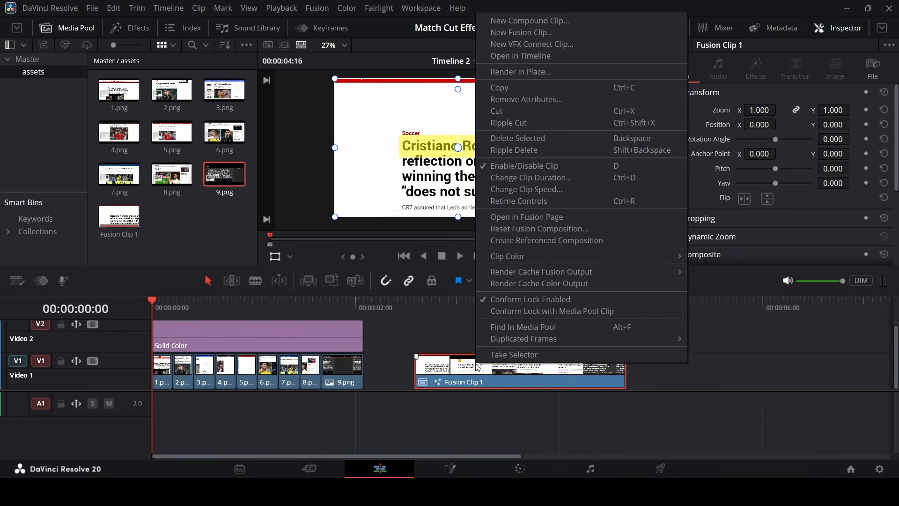
click(533, 218)
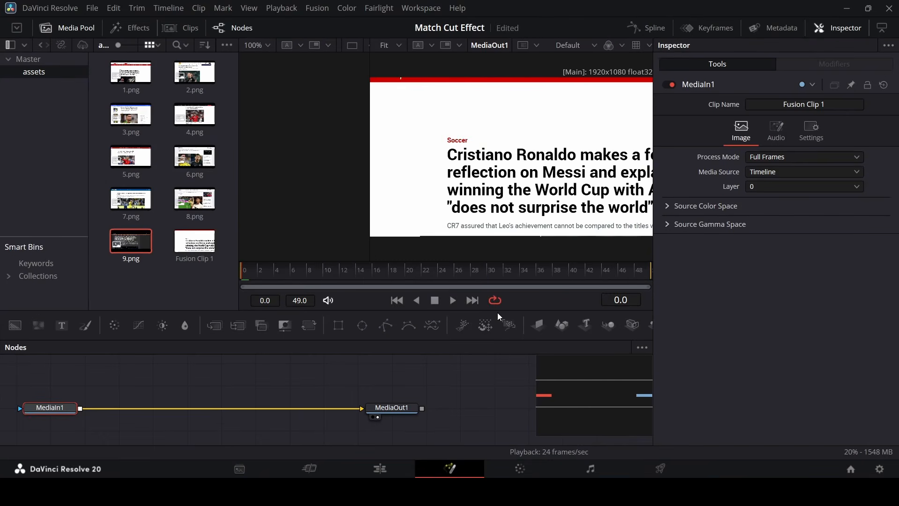
click(274, 389)
key(space)
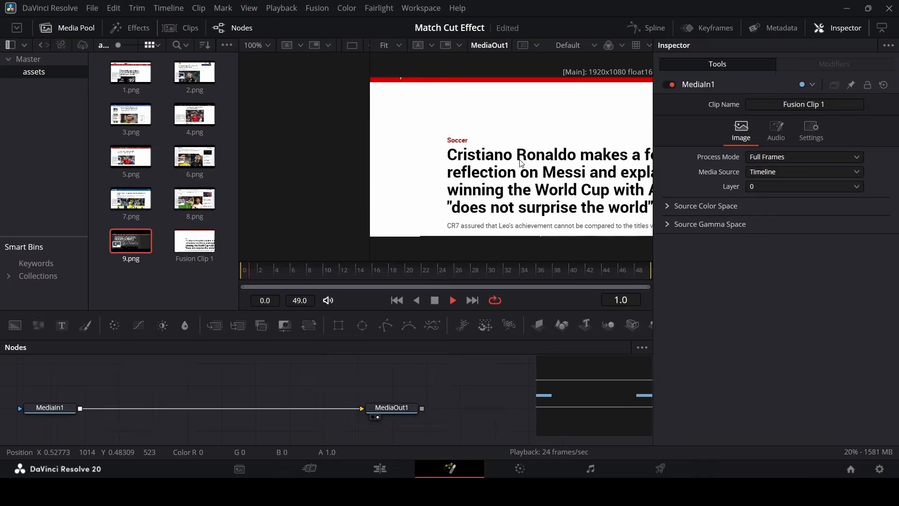
key(space)
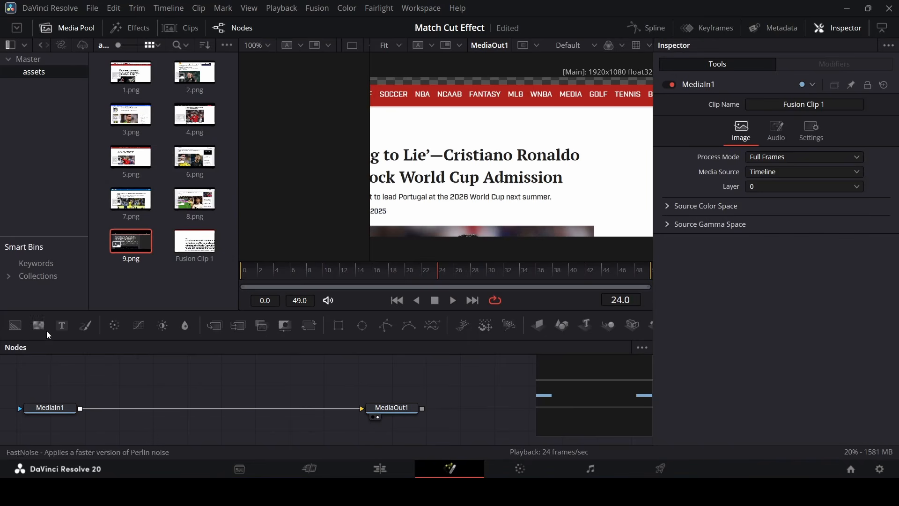
Step: Add a Background node above MediaIn1 and connect a Polygon mask to it
drag(15, 325, 115, 383)
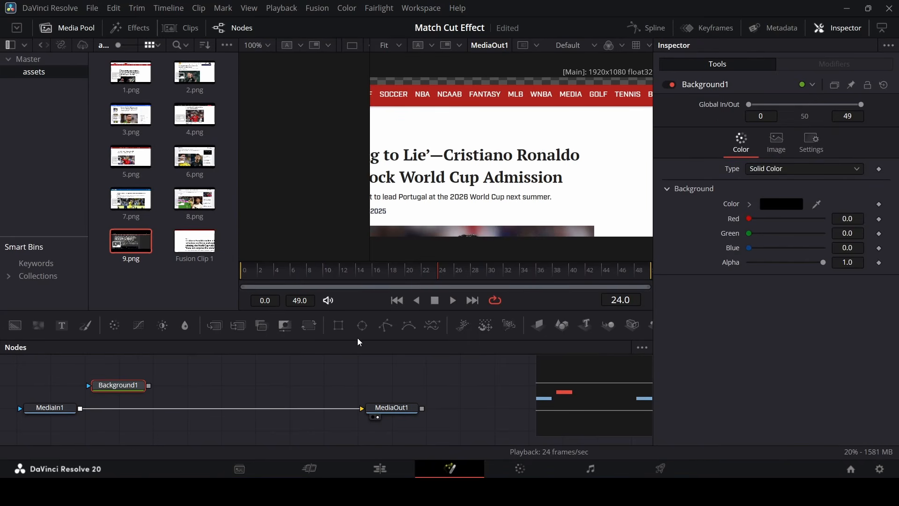
drag(383, 326, 104, 392)
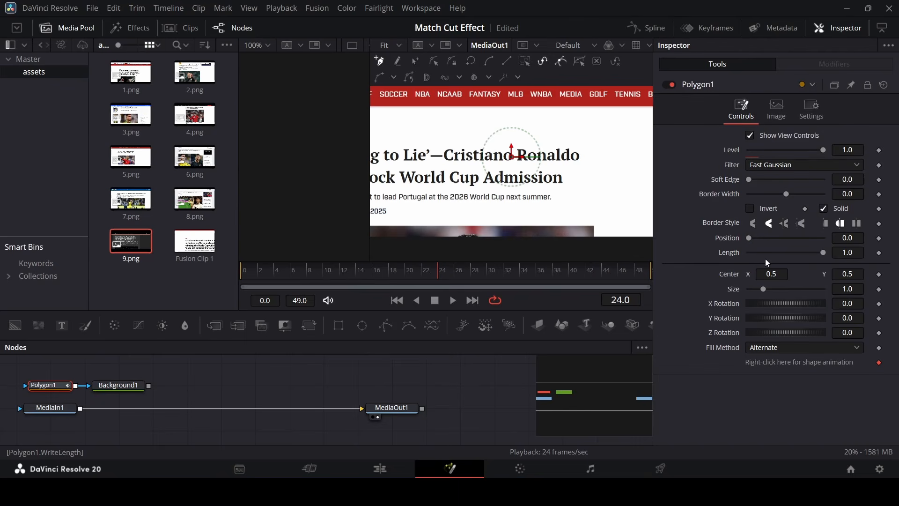
Step: Examine the solid color clip's Transform and Cropping settings on the edit timeline at 00:00:00:10
click(378, 466)
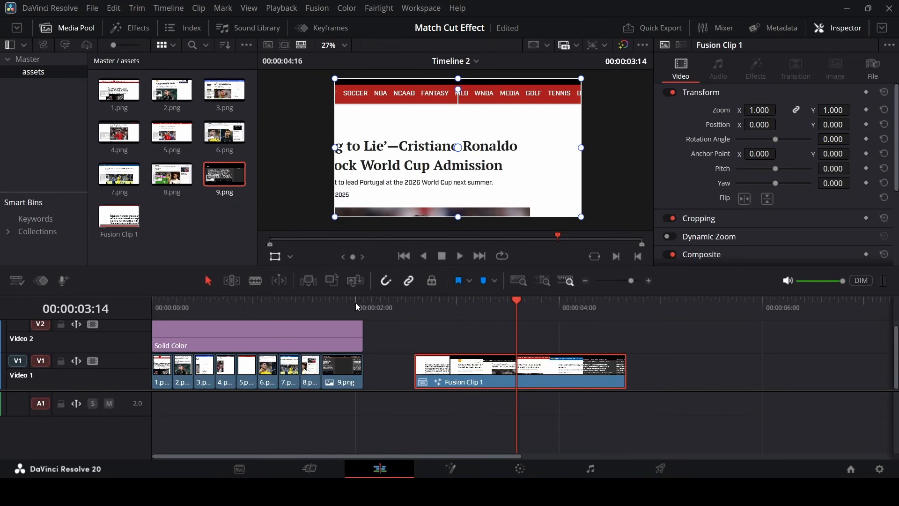
key(Home)
click(190, 331)
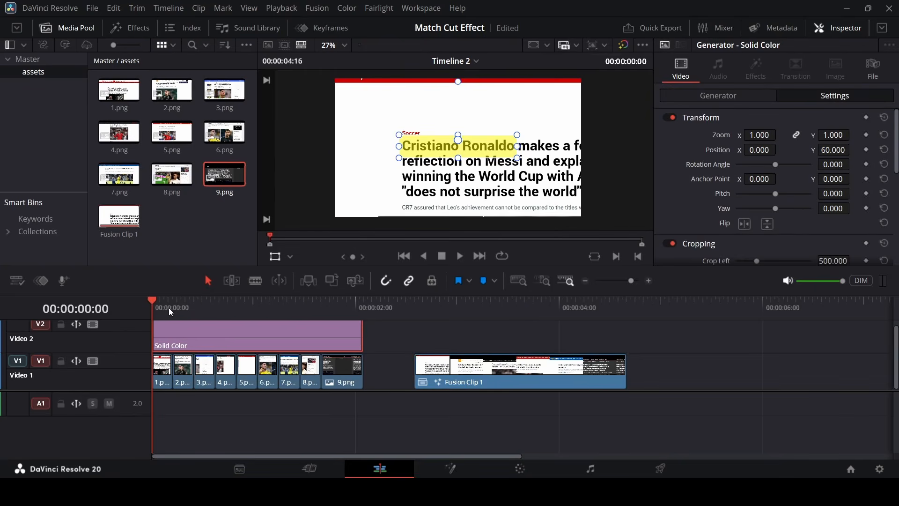
drag(168, 308, 195, 316)
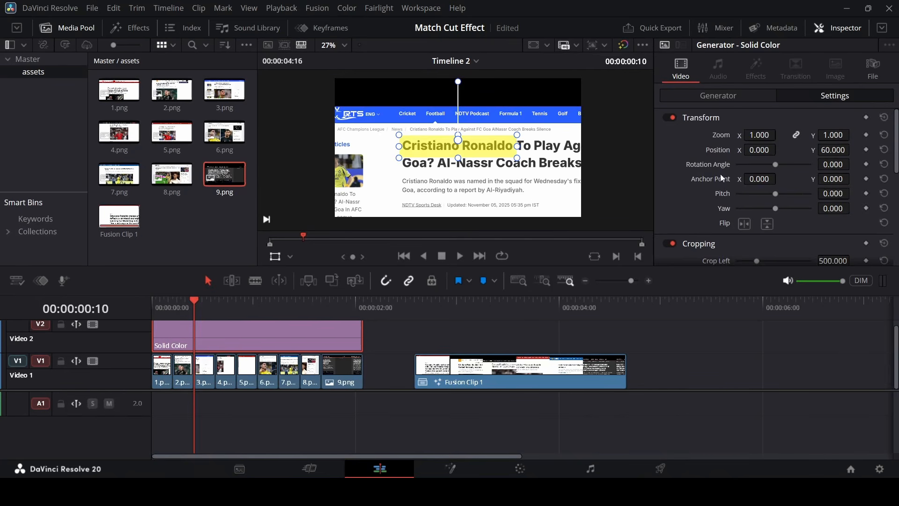
scroll(749, 159, down, 4)
scroll(748, 162, up, 2)
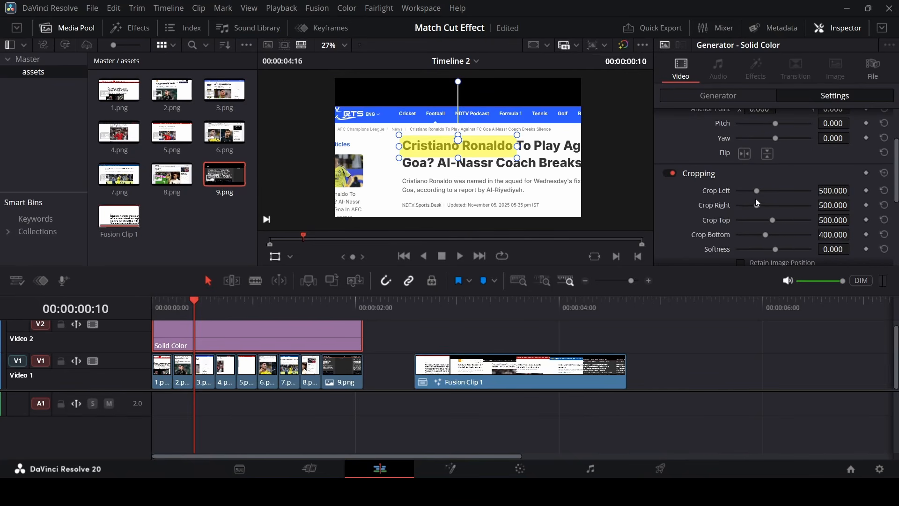
drag(755, 190, 759, 220)
Step: Reopen the Fusion clip in the Fusion page at the Al Jazeera headline, timeline position 00:00:02:23
click(455, 311)
right_click(489, 381)
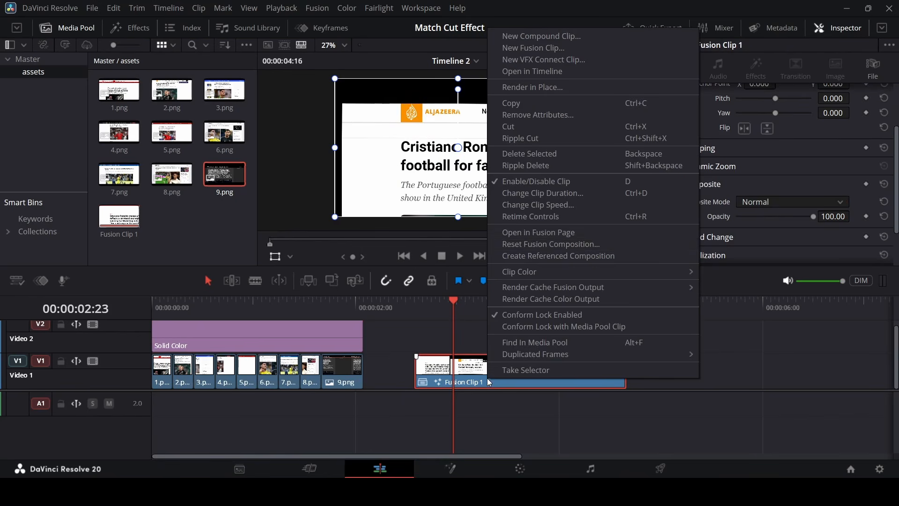
click(549, 233)
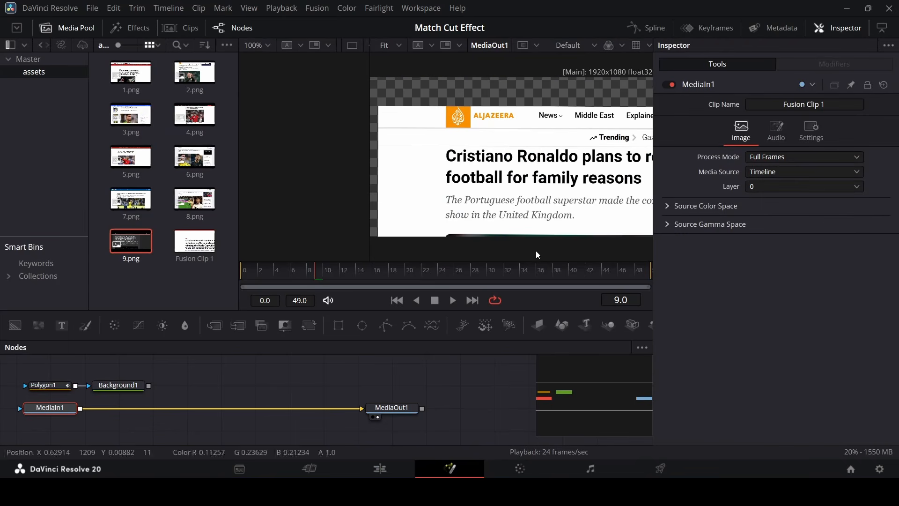
Step: Merge the Background node over MediaIn1 and raise the background's red and green values
drag(149, 385, 82, 412)
click(118, 385)
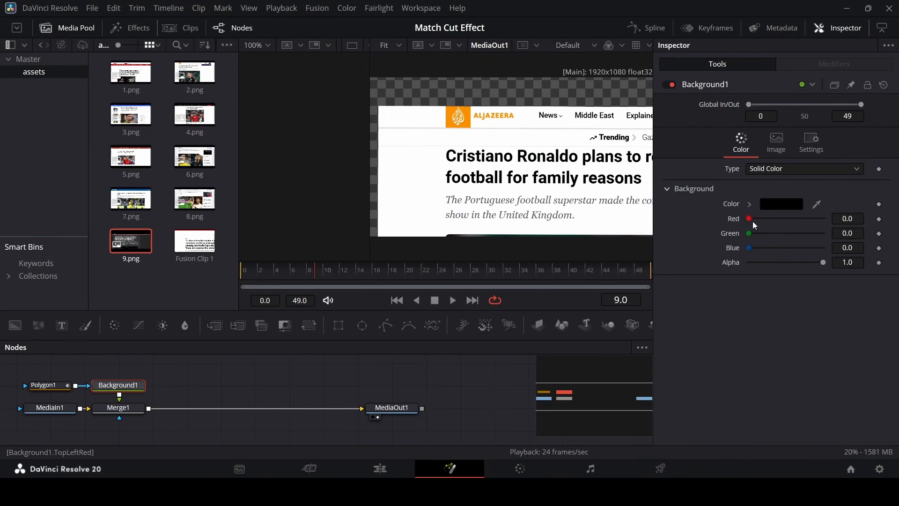
drag(750, 218, 871, 233)
Step: Draw the Polygon mask as a straight two-point line across the name Cristiano Ronaldo in the headline
click(57, 389)
scroll(445, 135, up, 2)
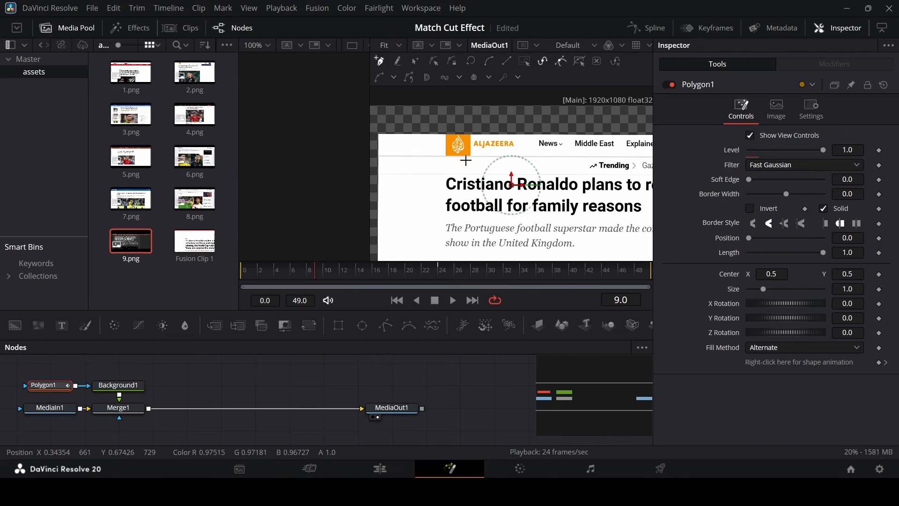
click(437, 178)
scroll(437, 177, down, 2)
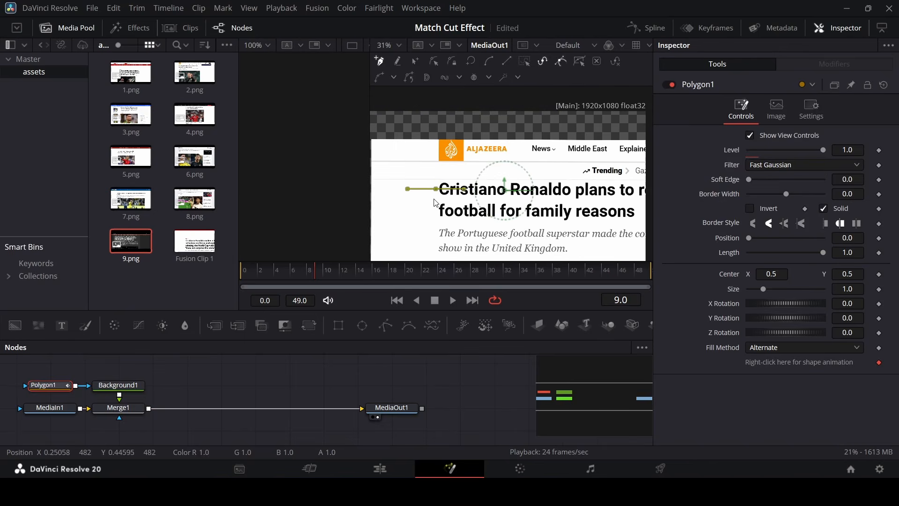
scroll(579, 194, up, 2)
scroll(579, 193, up, 2)
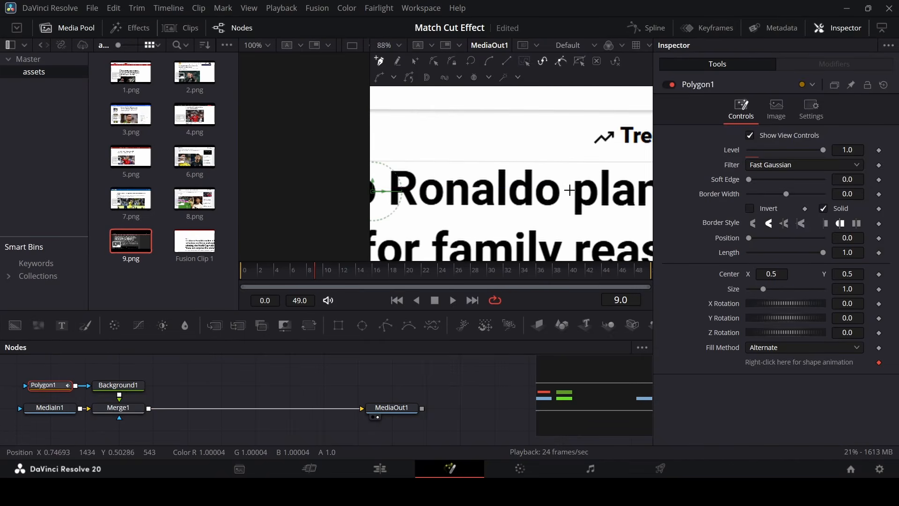
click(567, 190)
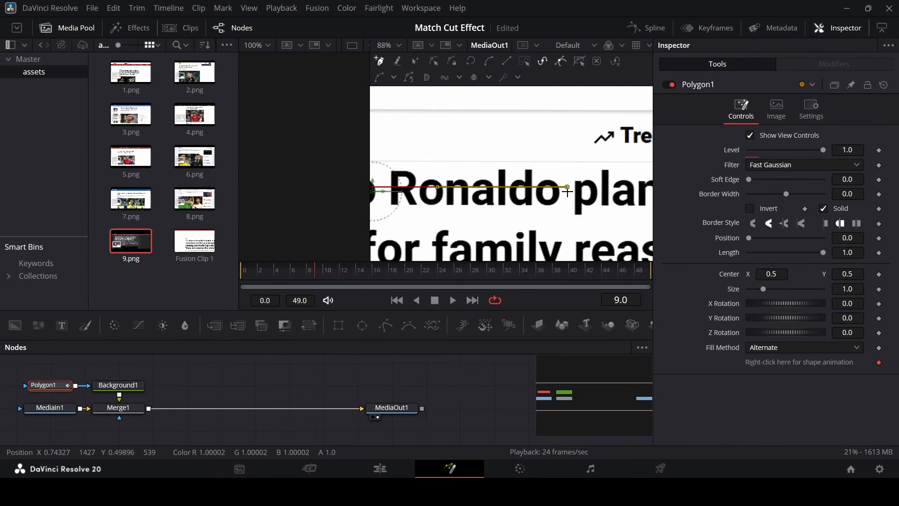
scroll(559, 193, down, 2)
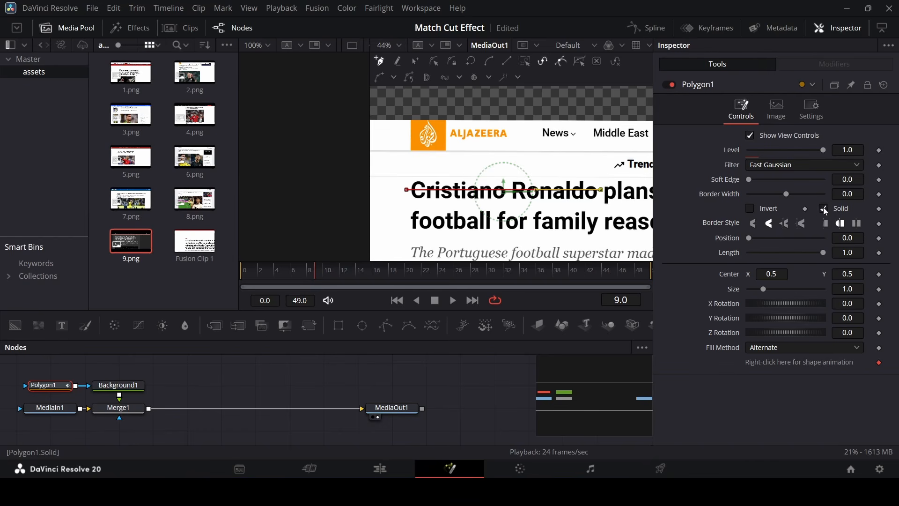
Step: Set the Polygon1 mask's Border Width to 0.054 and give the line flat ends
drag(787, 194, 797, 195)
click(825, 223)
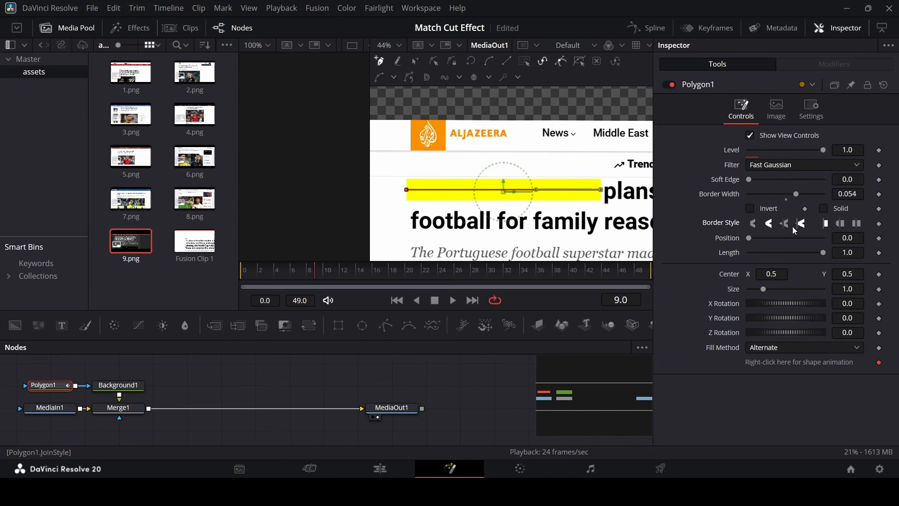
Step: Set Merge1's Apply Mode to Darken and play the highlighted headlines from frame 0
click(119, 411)
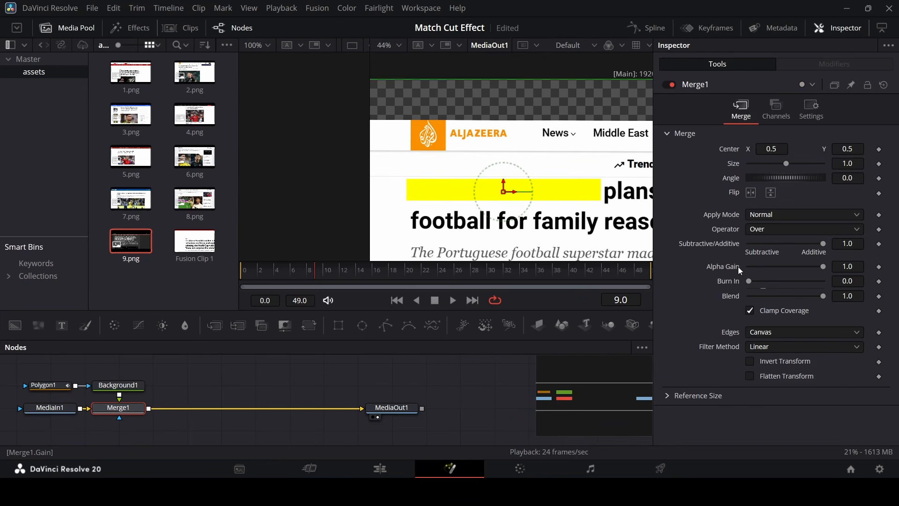
click(771, 215)
click(770, 271)
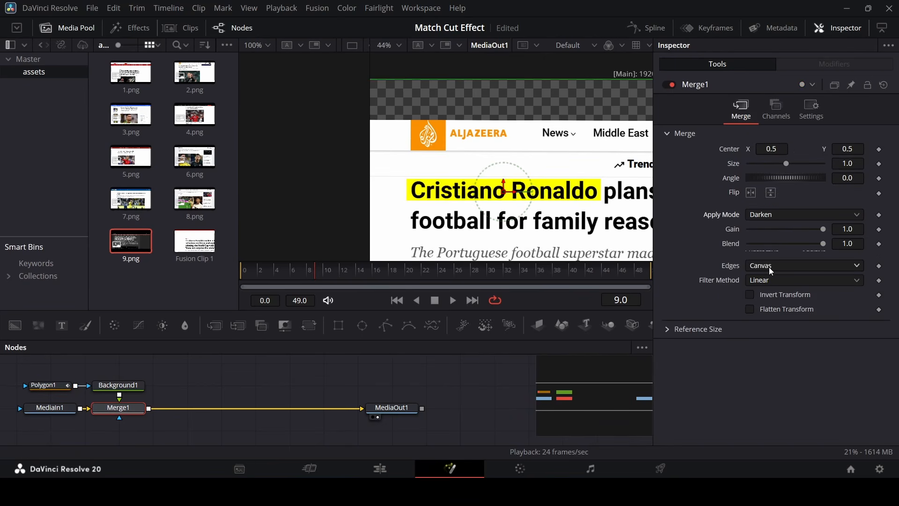
click(466, 377)
click(244, 269)
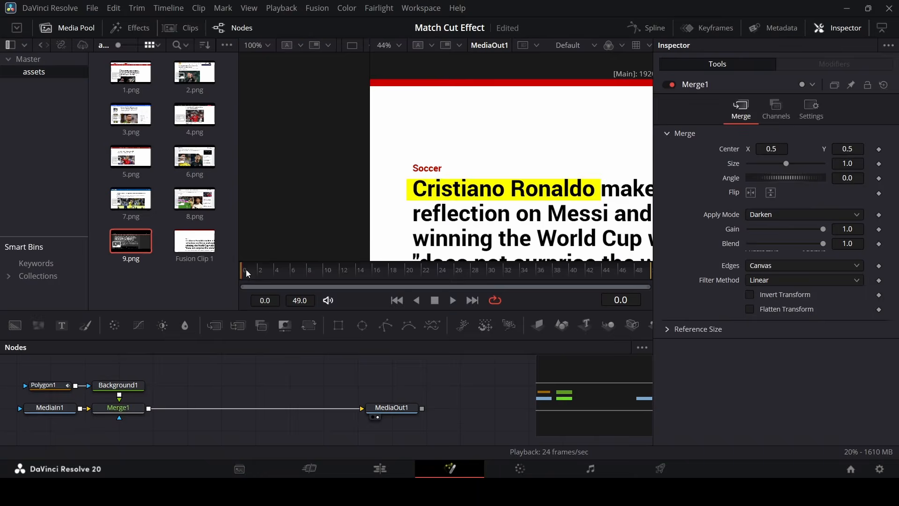
key(space)
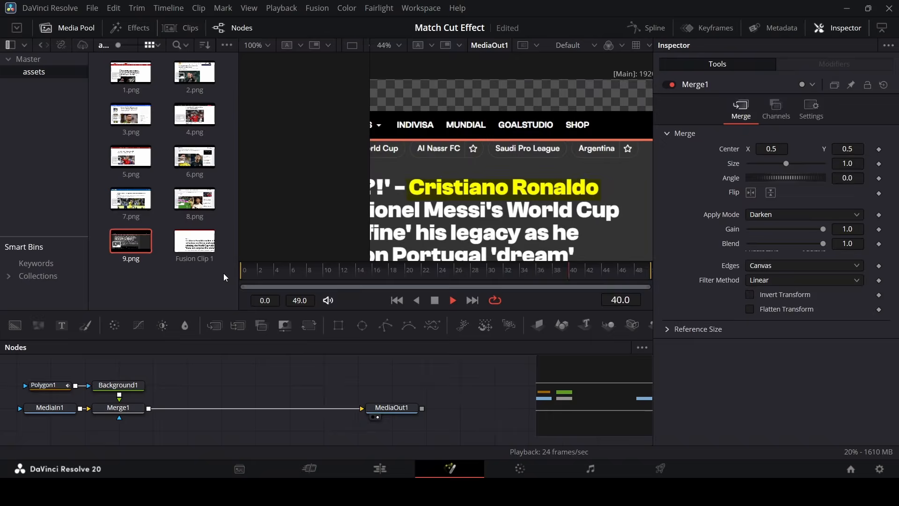
key(space)
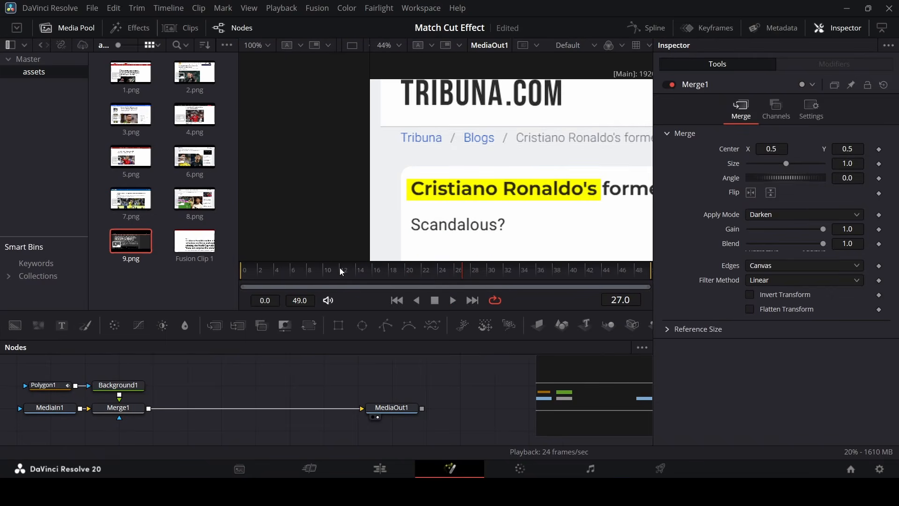
Step: Remove the automatic shape keyframe from Polygon1 at frame 9
click(57, 387)
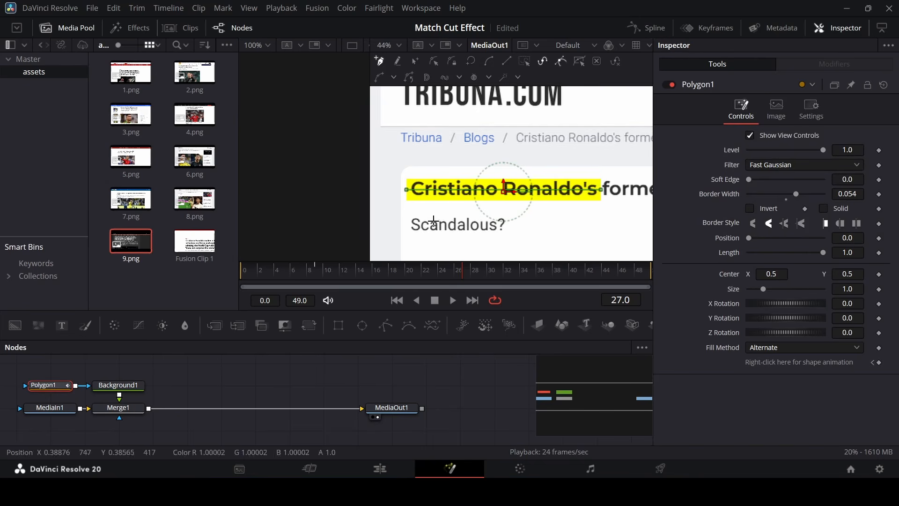
click(316, 272)
click(878, 361)
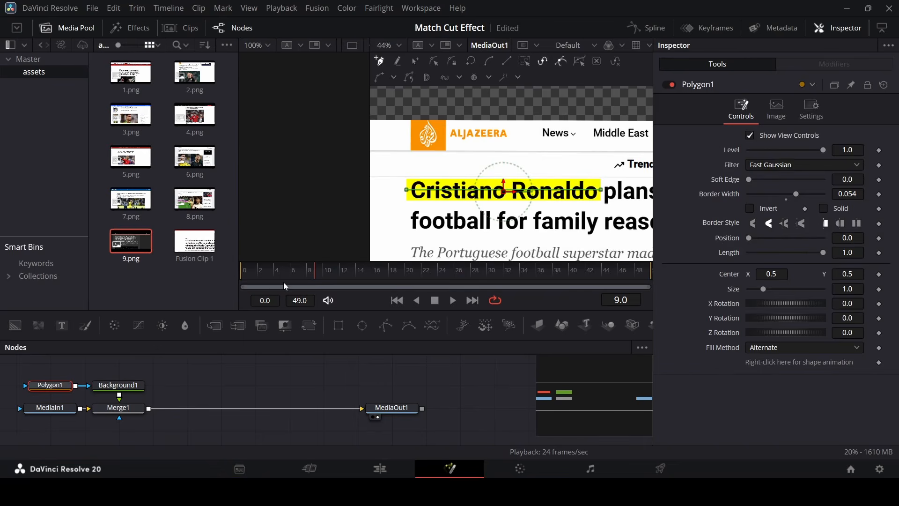
click(268, 278)
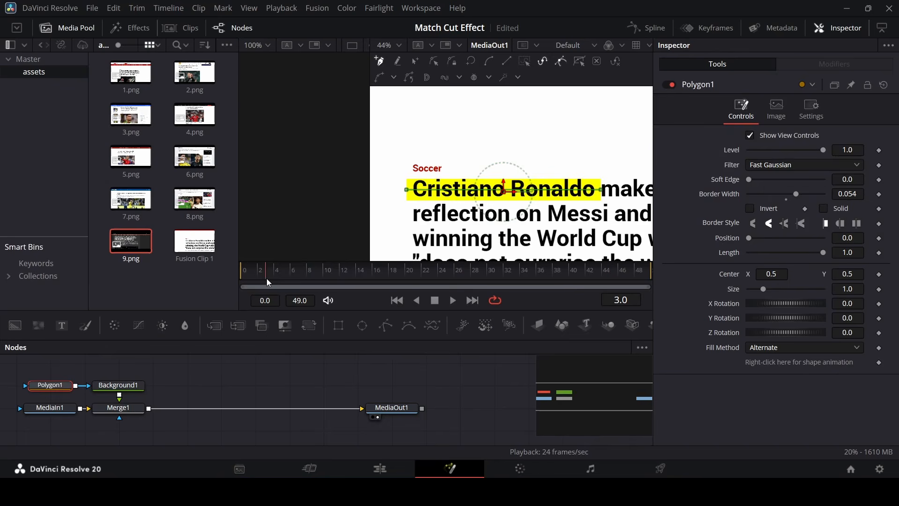
Step: Set Polygon1's Border Width to 0.075 and play the composition to check the thicker highlight
click(313, 277)
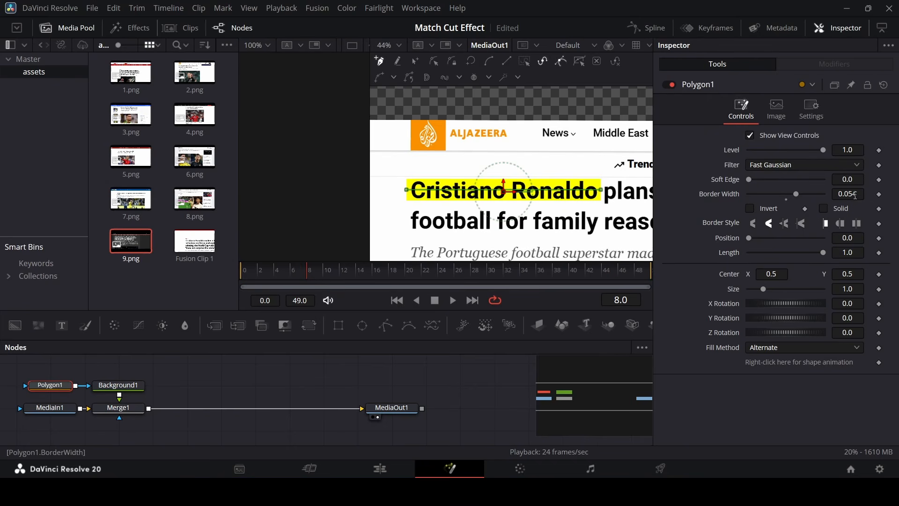
drag(855, 196, 872, 195)
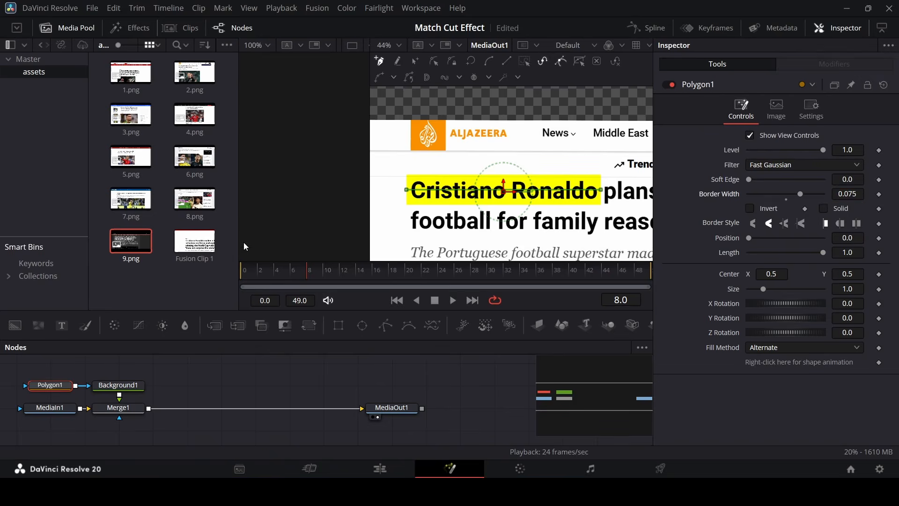
key(space)
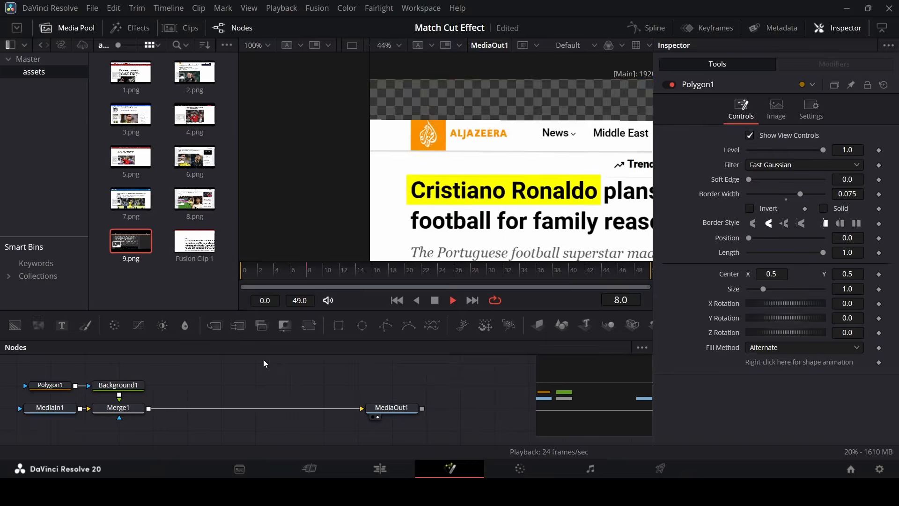
key(space)
Step: Keyframe Polygon1's Length from 0.0 at frame 0 to 1.0 at frame 45
click(240, 274)
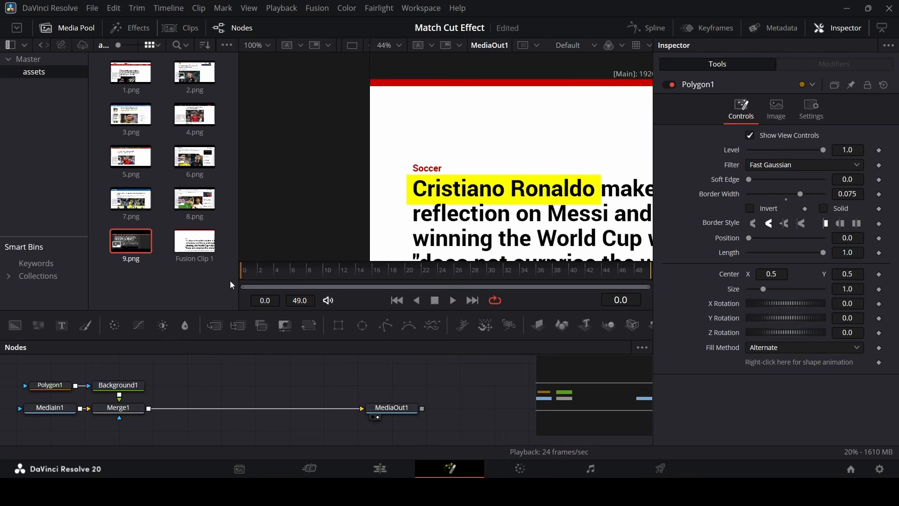
click(544, 273)
click(576, 280)
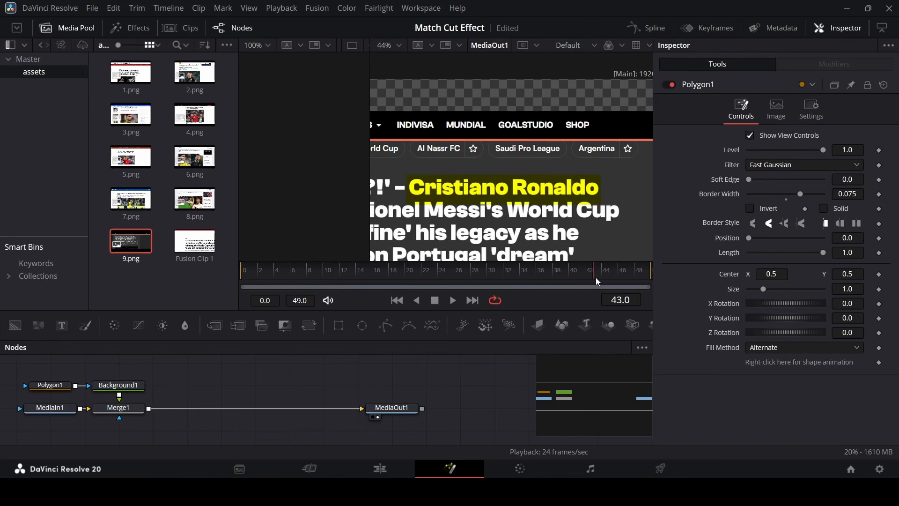
click(610, 280)
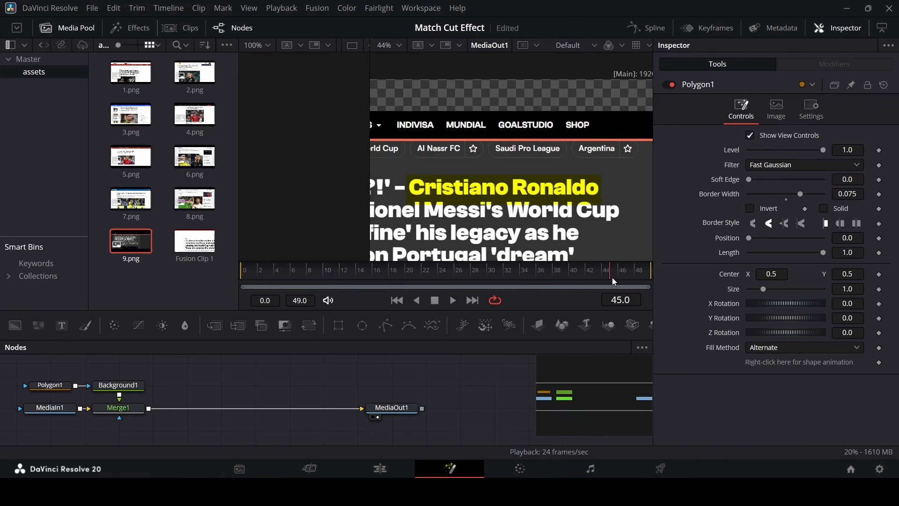
click(878, 253)
drag(276, 278, 218, 279)
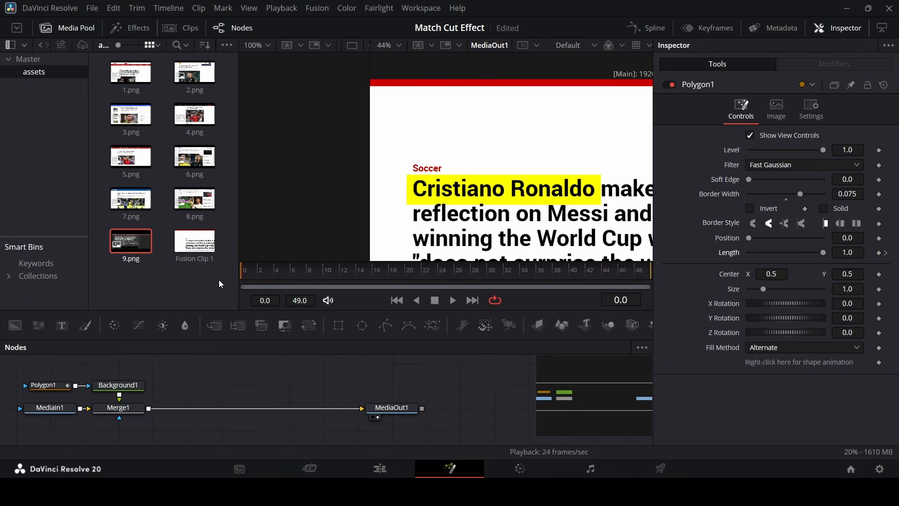
drag(824, 254, 747, 253)
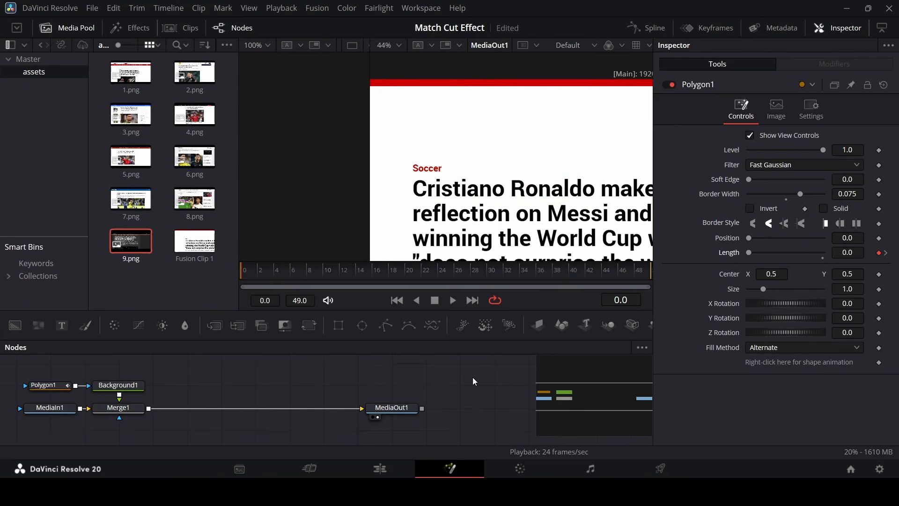
Step: Smooth Polygon1's Length curve in the Spline editor and play the highlight animation
click(659, 30)
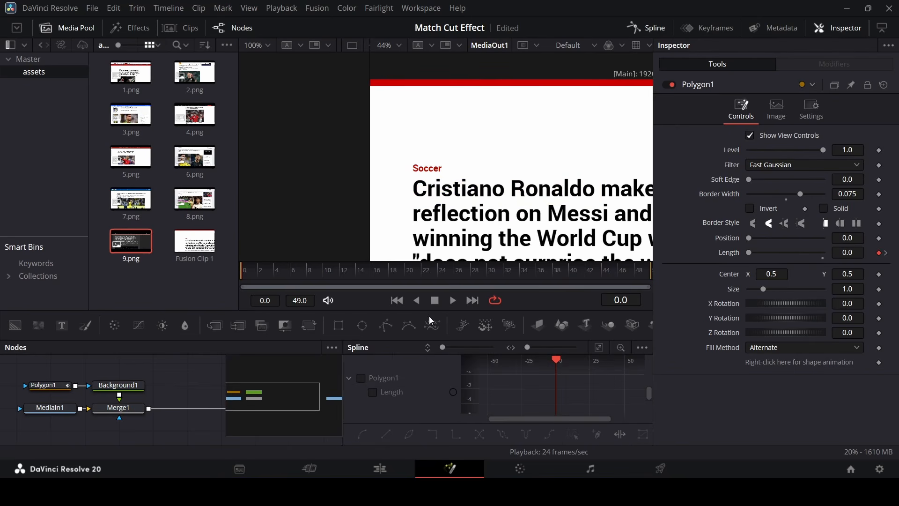
click(374, 392)
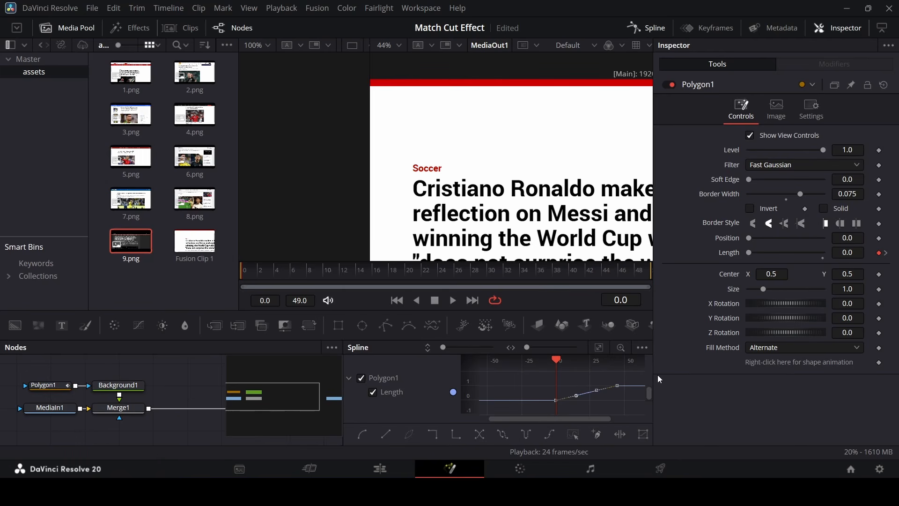
key(s)
click(635, 33)
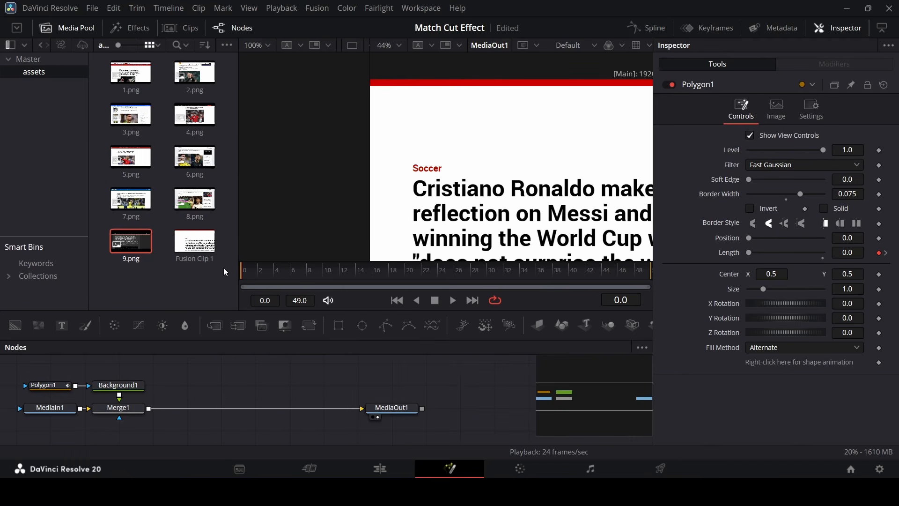
key(space)
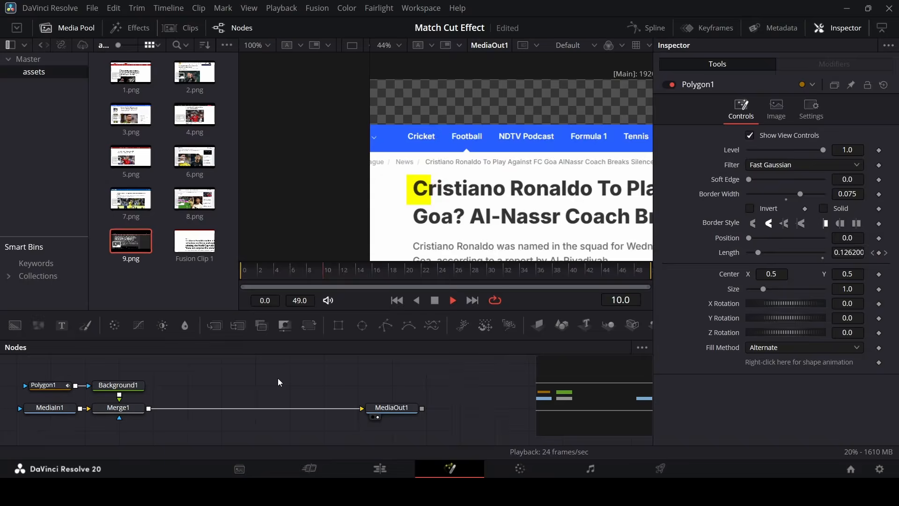
key(space)
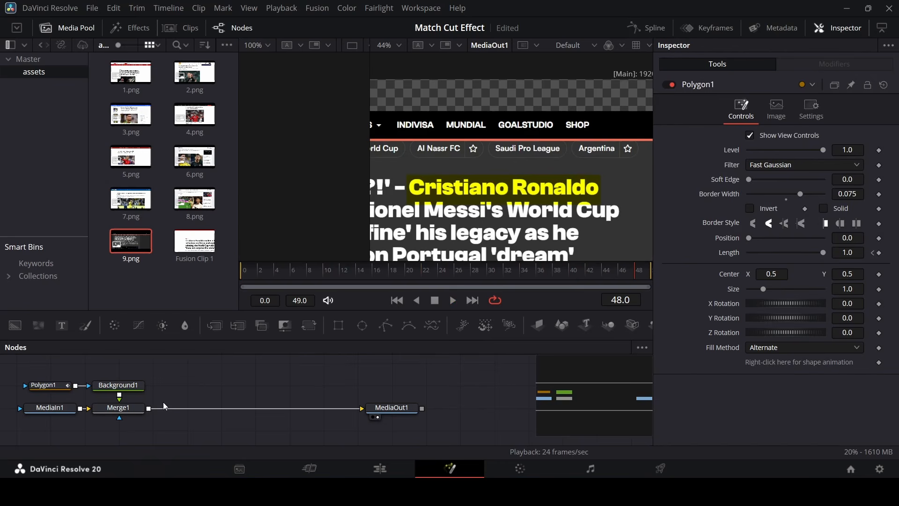
Step: Add a Radial Blur node after Merge1, try a higher Smooth Strength and undo that change
click(112, 408)
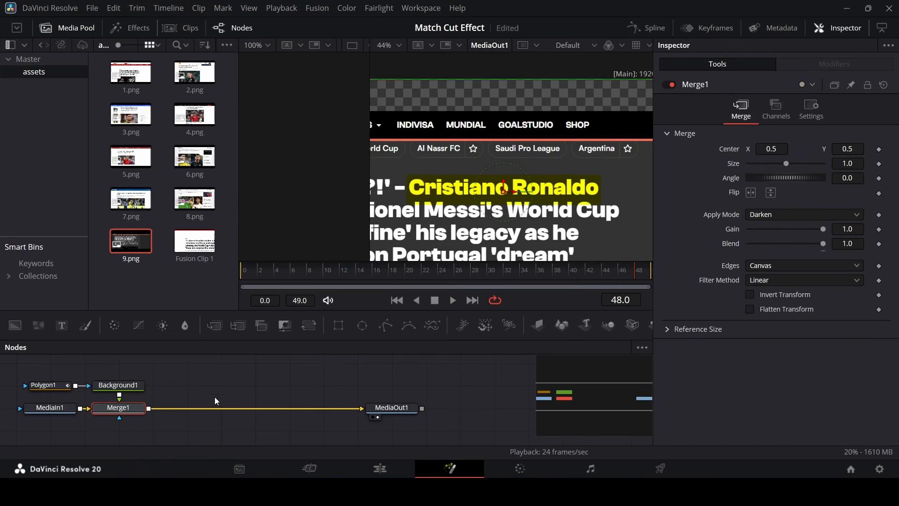
key(shift+space)
text(displ)
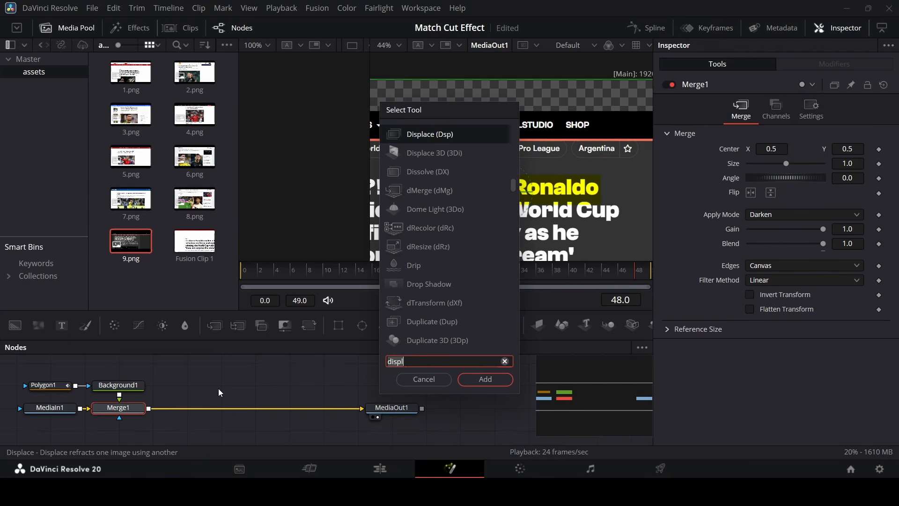
key(BackSpace)
key(BackSpace)
key(BackSpace)
key(BackSpace)
key(BackSpace)
text(radia)
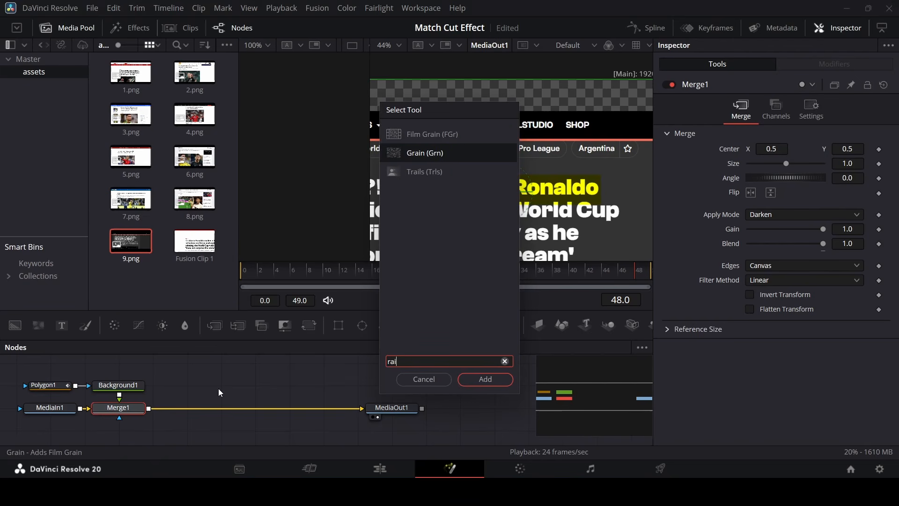
key(Return)
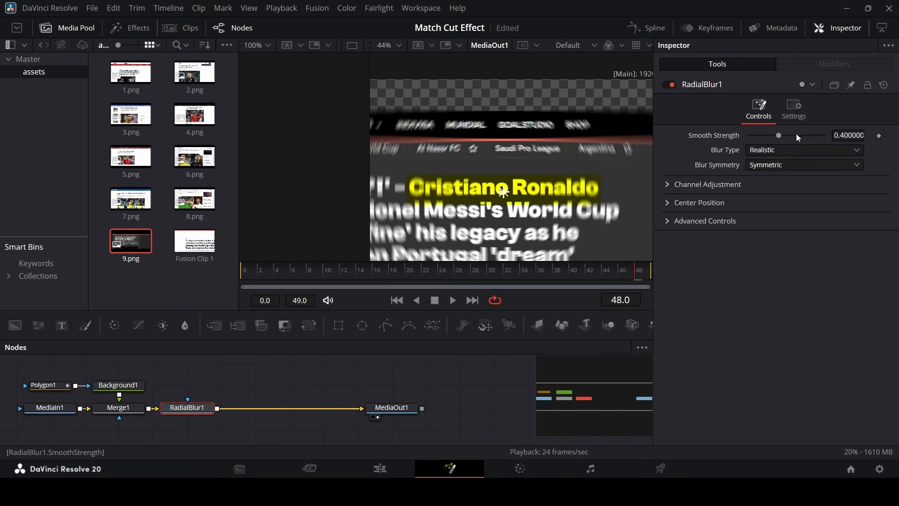
drag(778, 135, 800, 137)
key(ctrl+z)
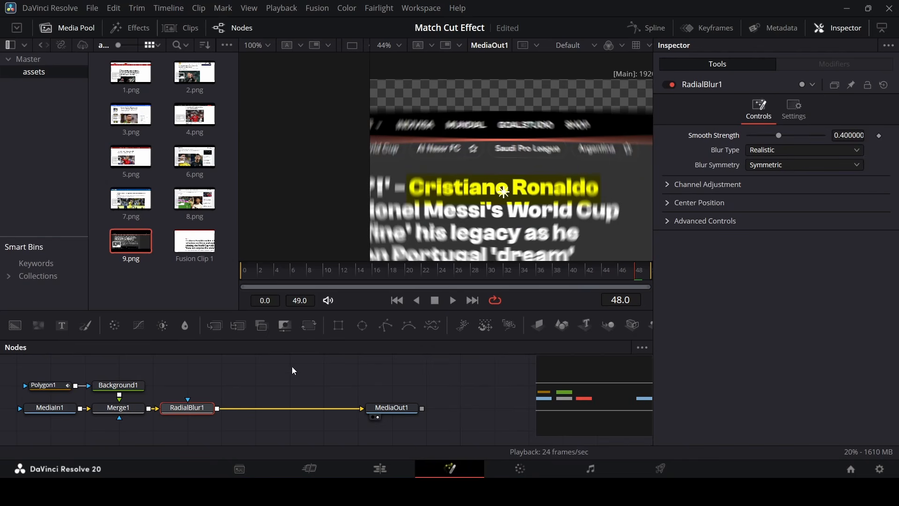
Step: Mask RadialBlur1 with an inverted Ellipse with a Soft Edge of 0.0299 and play the result
drag(360, 327, 198, 411)
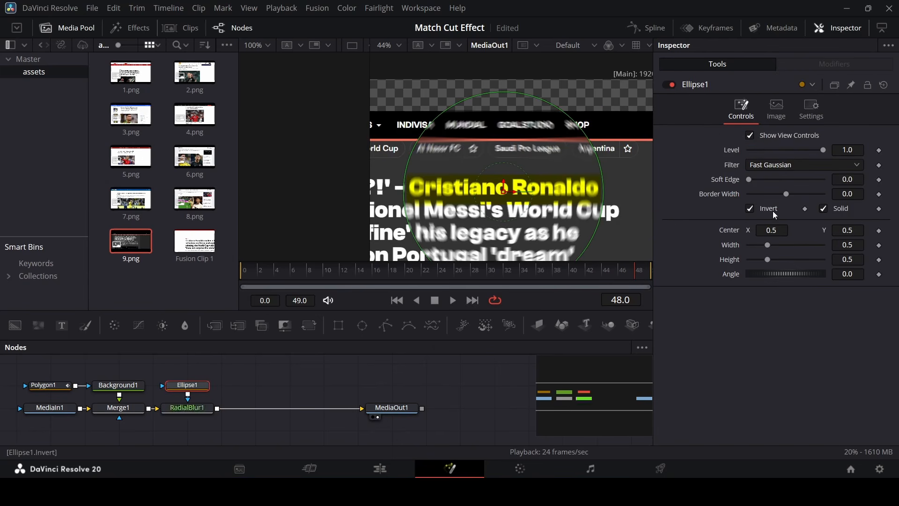
click(750, 208)
drag(750, 181, 758, 180)
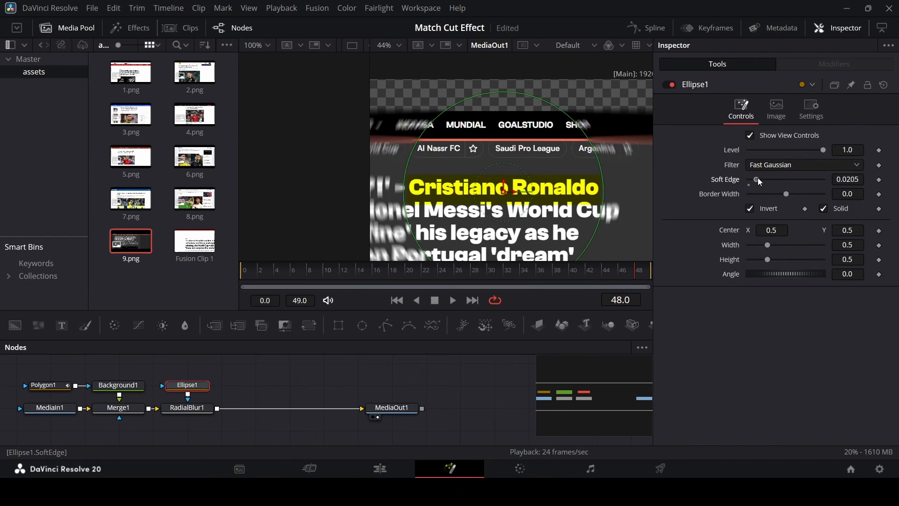
click(470, 398)
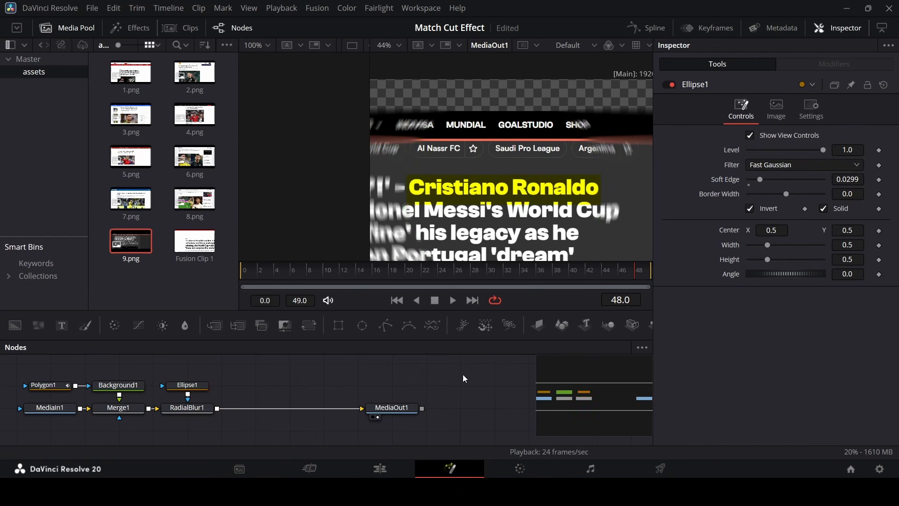
key(space)
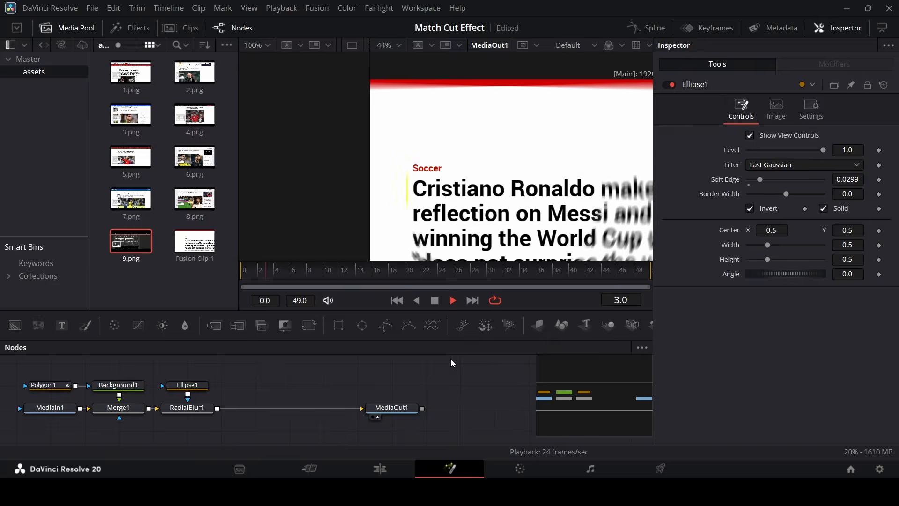
key(space)
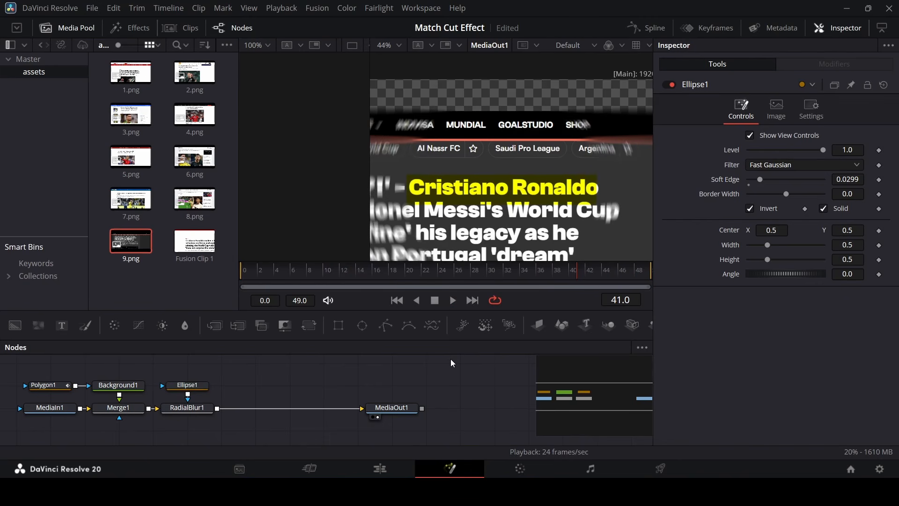
Step: Move the Ellipse1 mask up to Center Y 0.54158, set Width 0.551 and Height 0.205, and play from frame 0
click(187, 385)
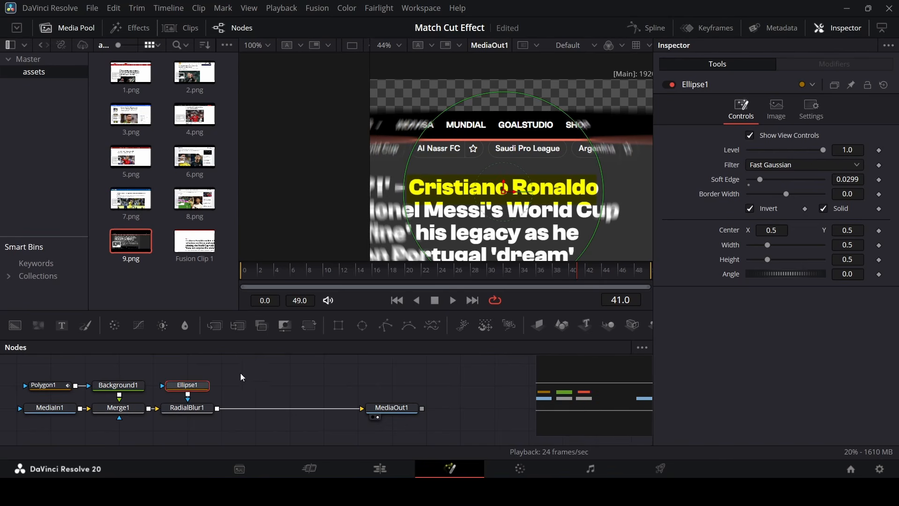
drag(503, 184, 503, 175)
drag(767, 243, 755, 261)
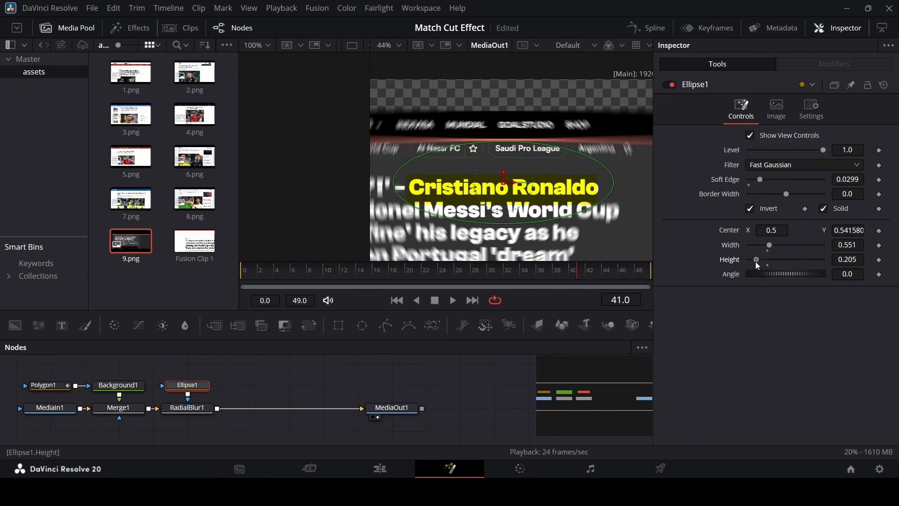
click(243, 281)
click(249, 383)
key(space)
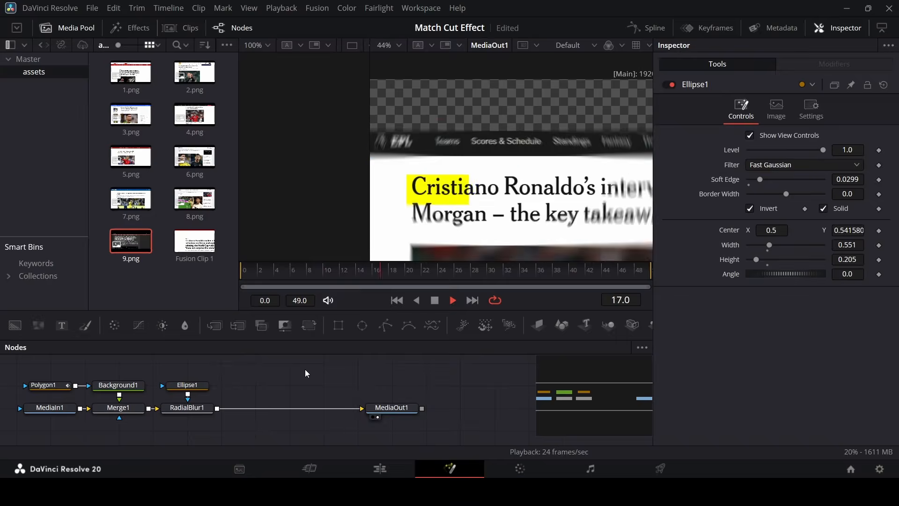
Step: Stop playback, return to the Edit page, scrub through Fusion Clip 1 and move it up to the Video 2 track
key(space)
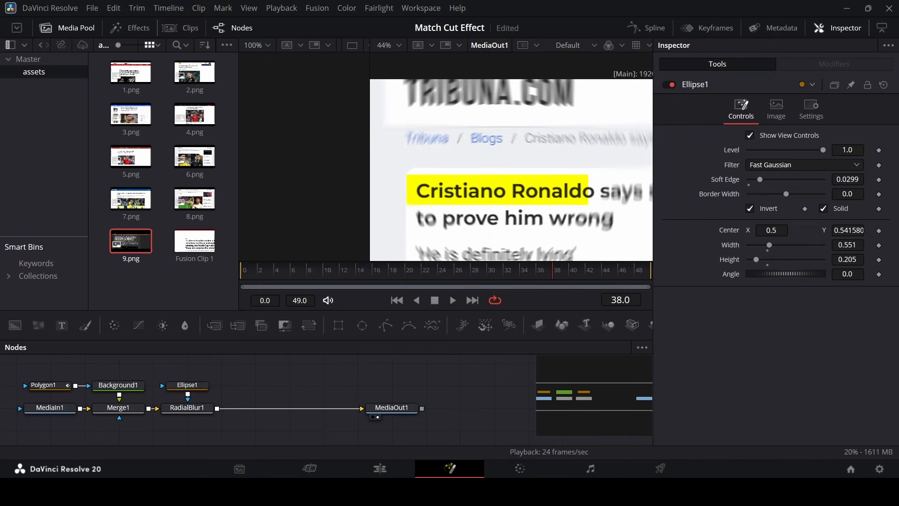
click(380, 468)
click(414, 303)
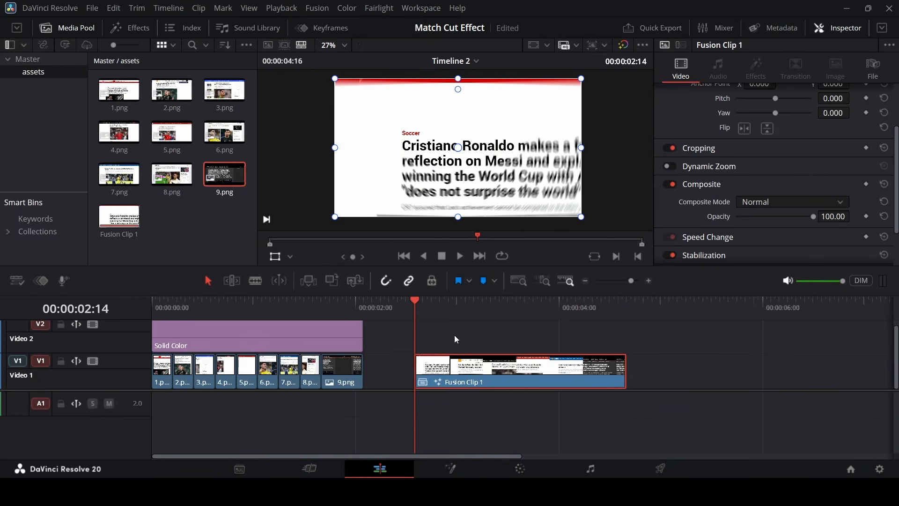
drag(448, 317, 482, 317)
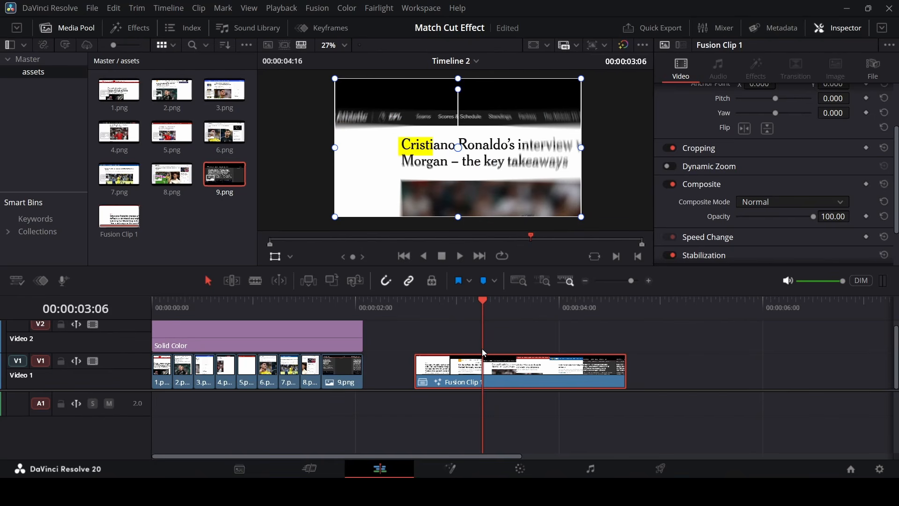
drag(482, 358, 482, 348)
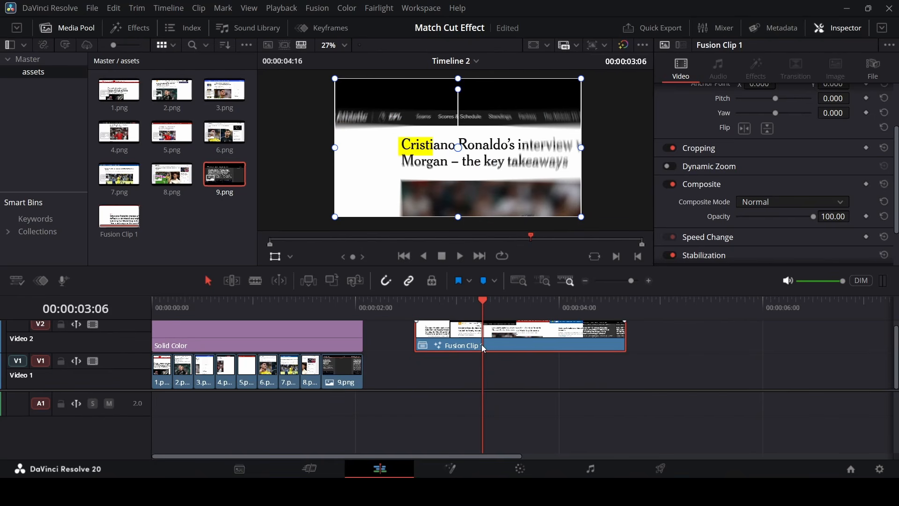
Step: Place a Solid Color generator on Video 1 beneath Fusion Clip 1 and remove the part extending past the clip's end
click(130, 27)
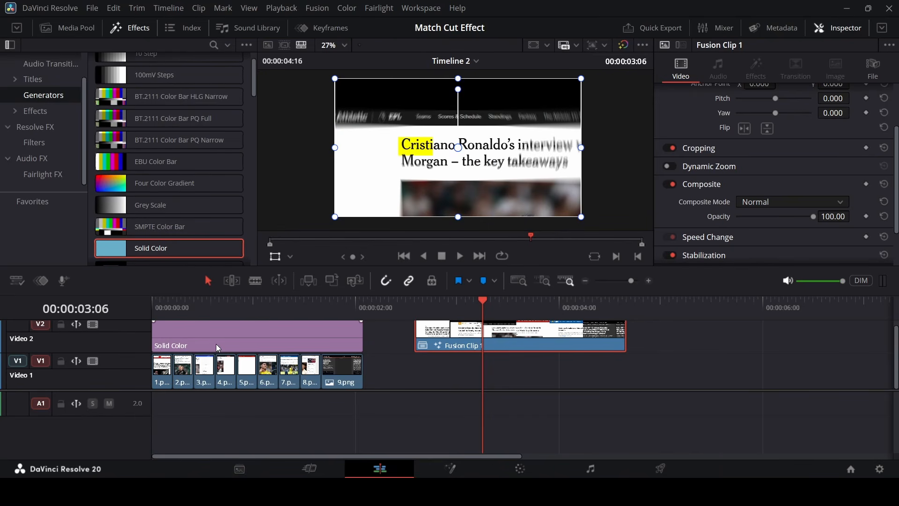
drag(154, 255, 476, 374)
key(Down)
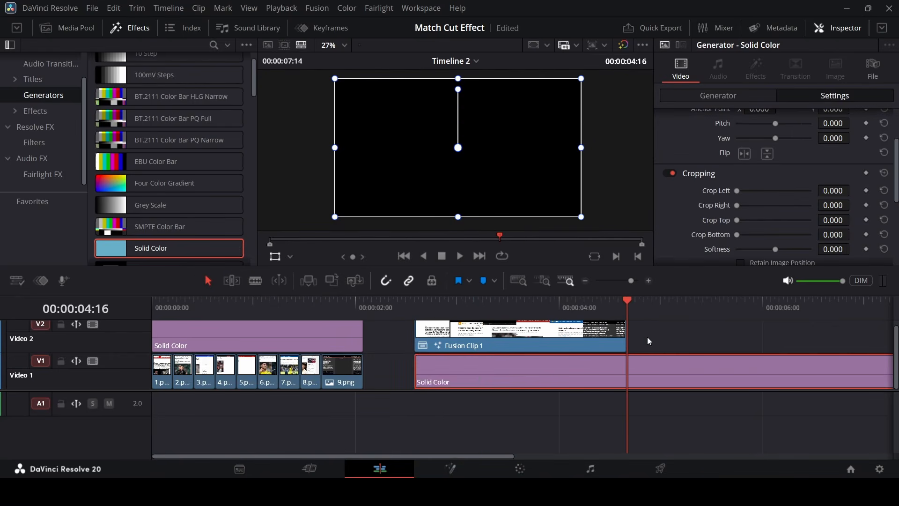
key(ctrl+b)
click(674, 385)
key(Delete)
Step: Change the color of the Solid Color generator beneath Fusion Clip 1 to white
click(525, 304)
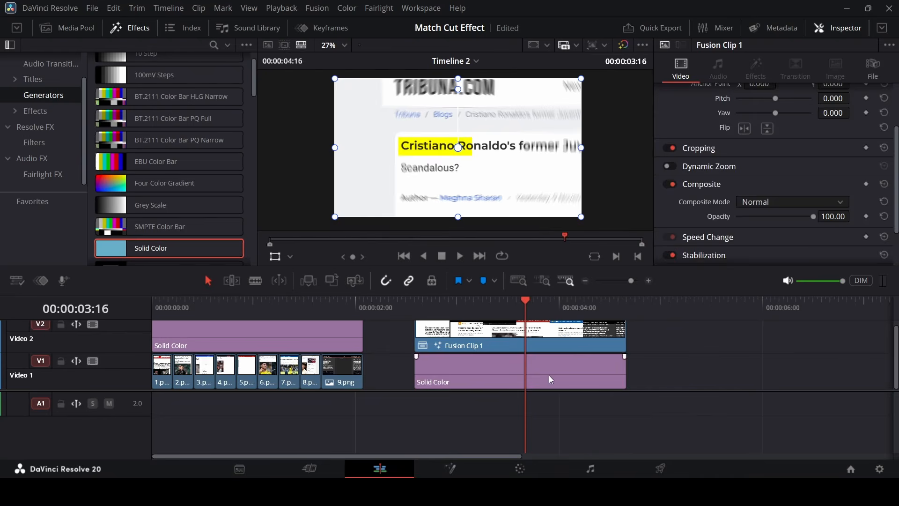
click(550, 378)
click(735, 95)
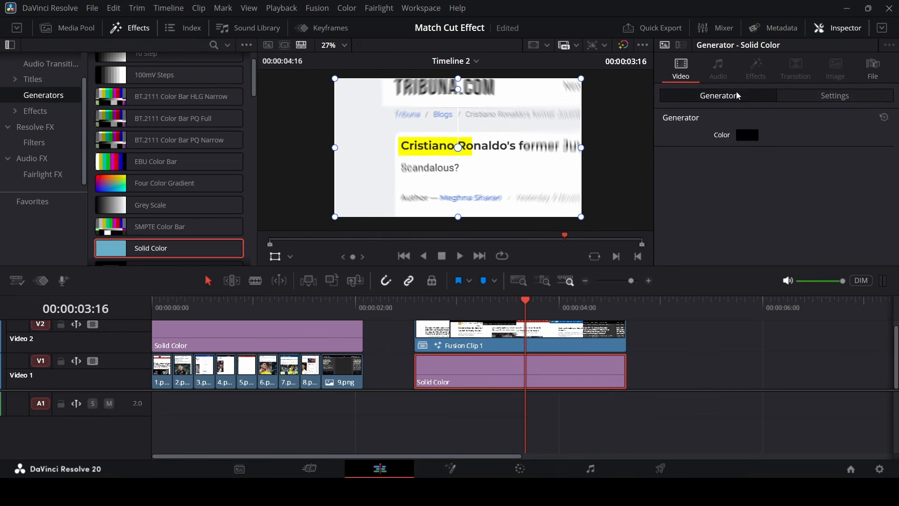
click(747, 135)
drag(572, 176, 574, 152)
click(568, 356)
Step: Play the timeline from just before Fusion Clip 1 to its end and deselect the generator
click(406, 304)
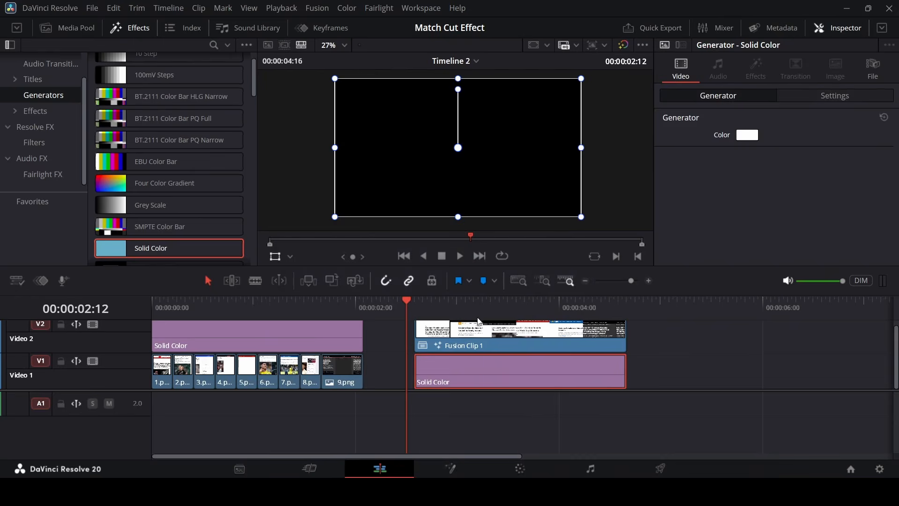
key(space)
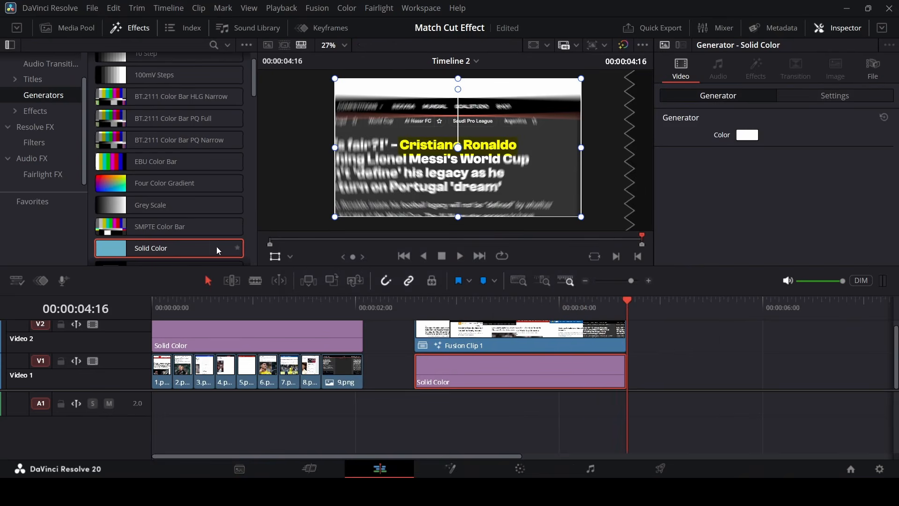
click(672, 362)
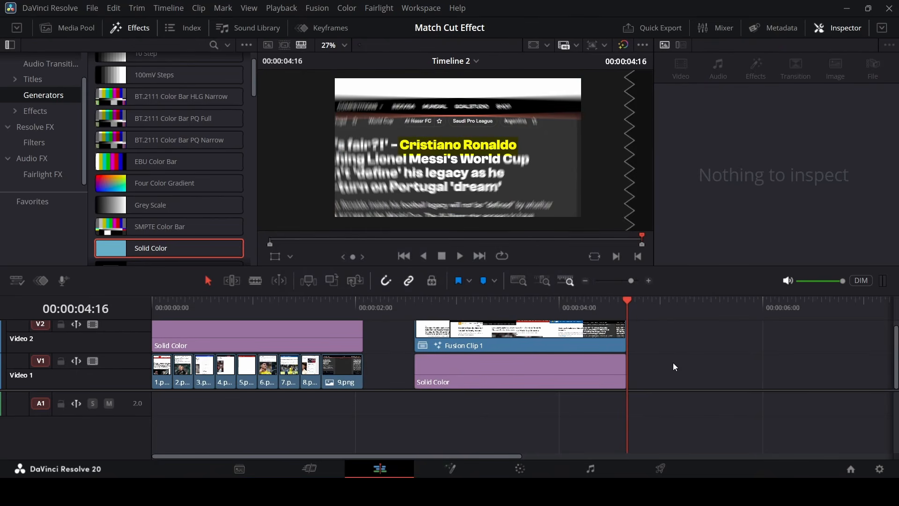